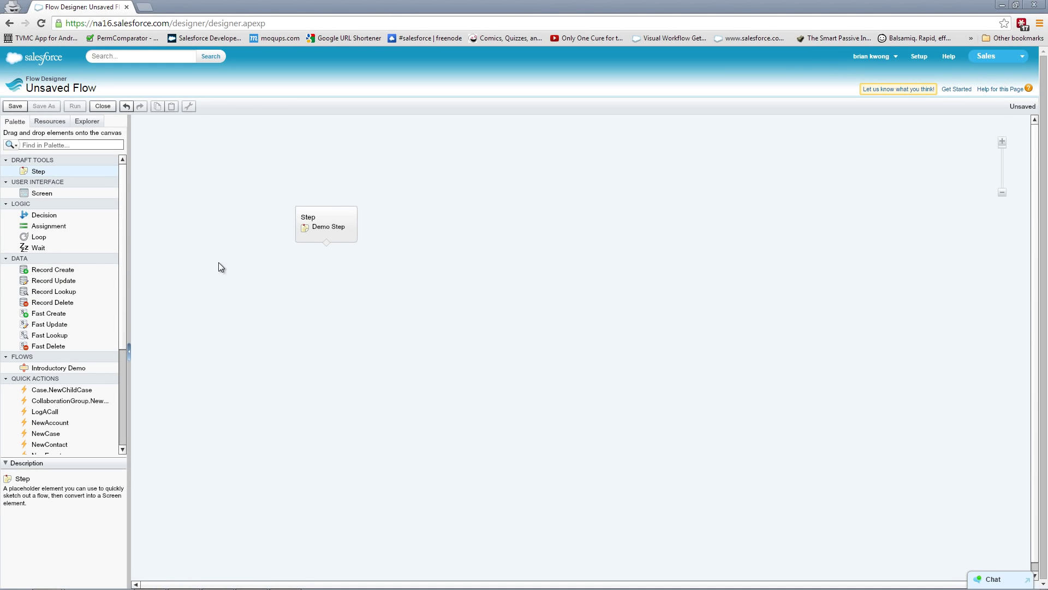
# Delete the Demo Step placeholder and drop a new Screen element onto the canvas.
pyautogui.click(336, 211)
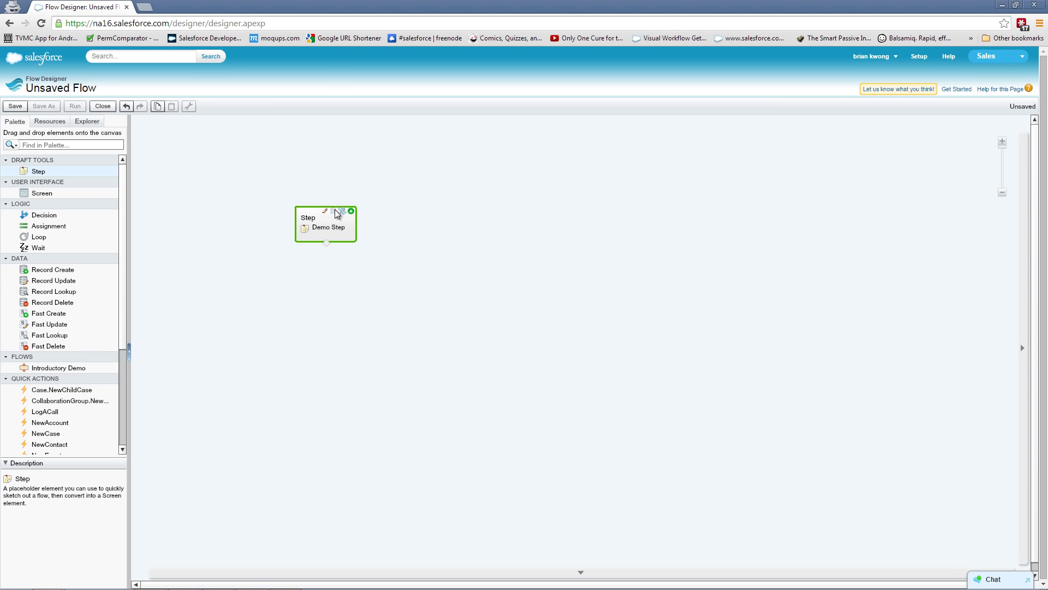
pyautogui.click(336, 212)
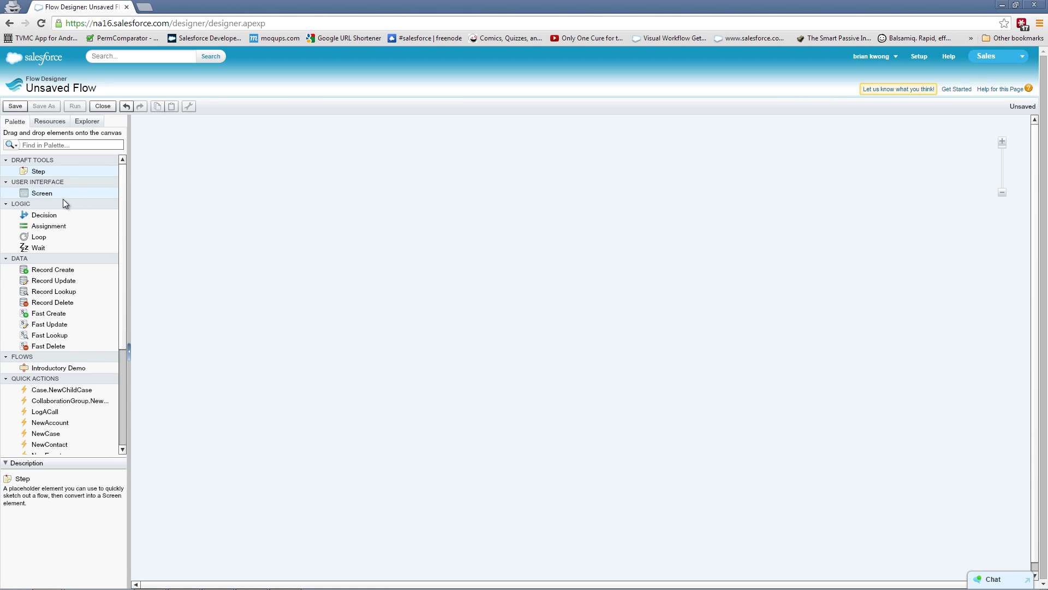
pyautogui.moveTo(41, 195); pyautogui.dragTo(361, 216)
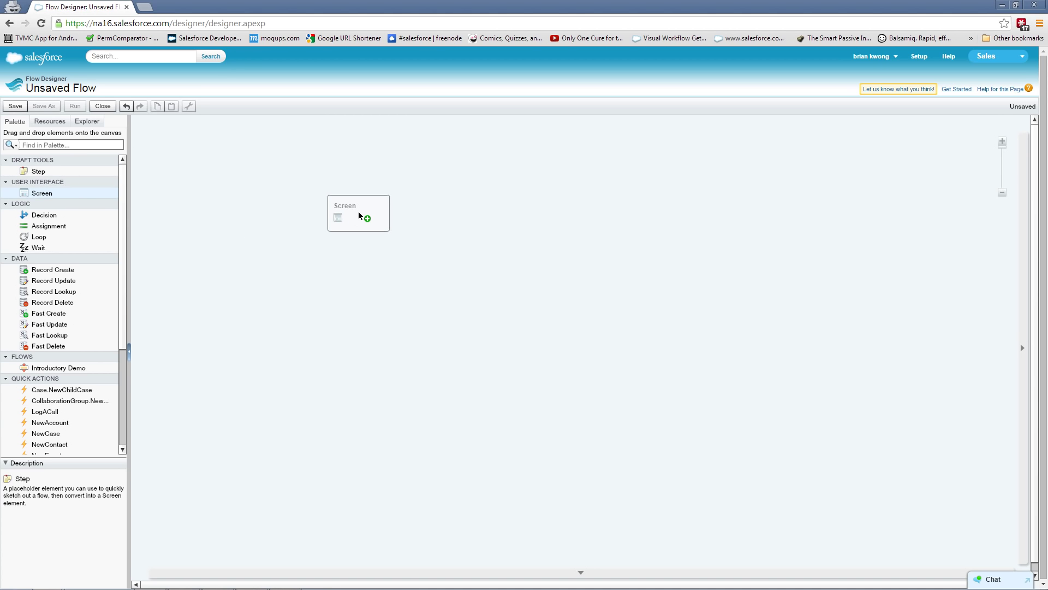
pyautogui.moveTo(358, 213); pyautogui.dragTo(354, 212)
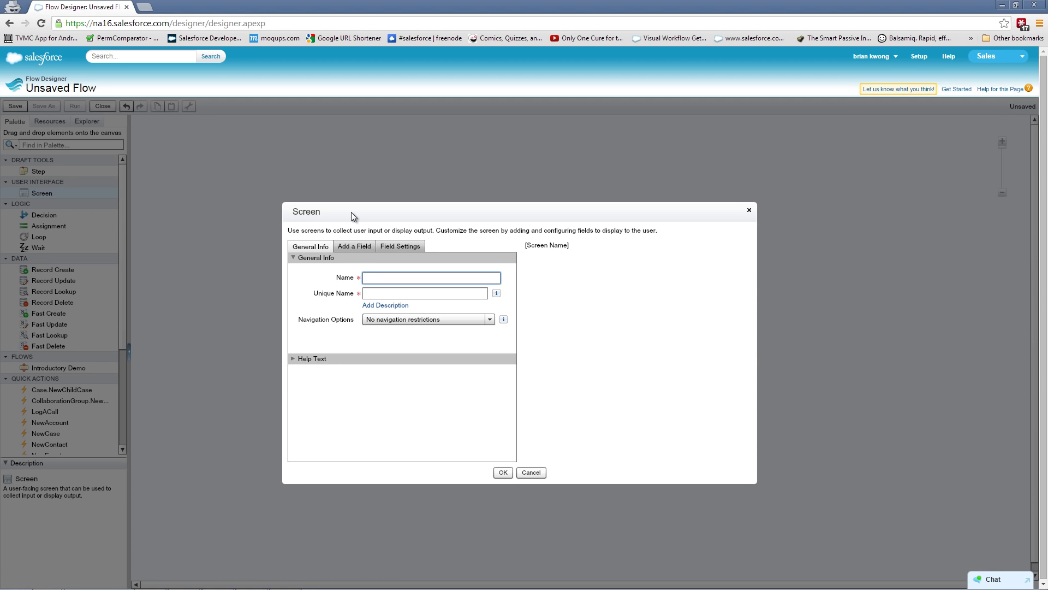
# Name the screen 'Welcome Element' (unique name Welcome_Element) and list the addable field types.
pyautogui.write('Welcome Element')
pyautogui.press('Tab')
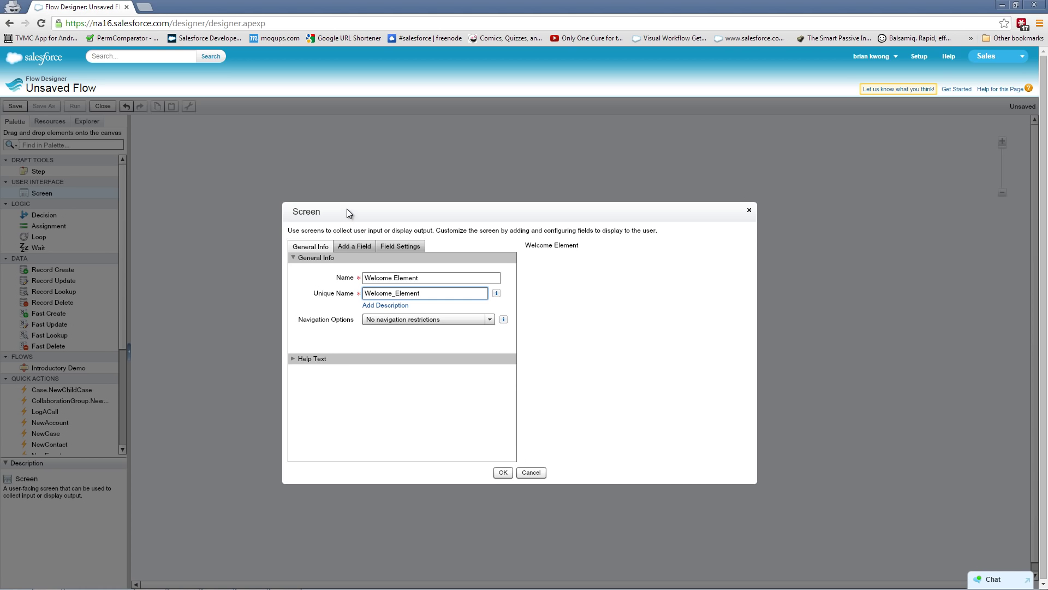
pyautogui.click(362, 249)
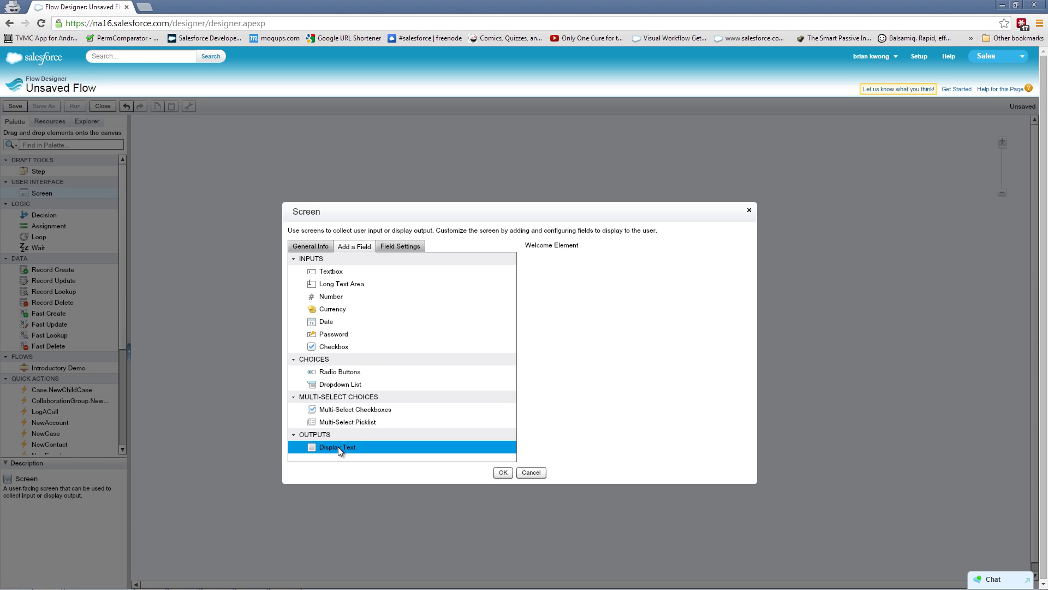
# Add an 'Introduction' Display Text: Patrick Henry in 1775 Virginia, asking what you choose.
pyautogui.moveTo(339, 446); pyautogui.dragTo(610, 356)
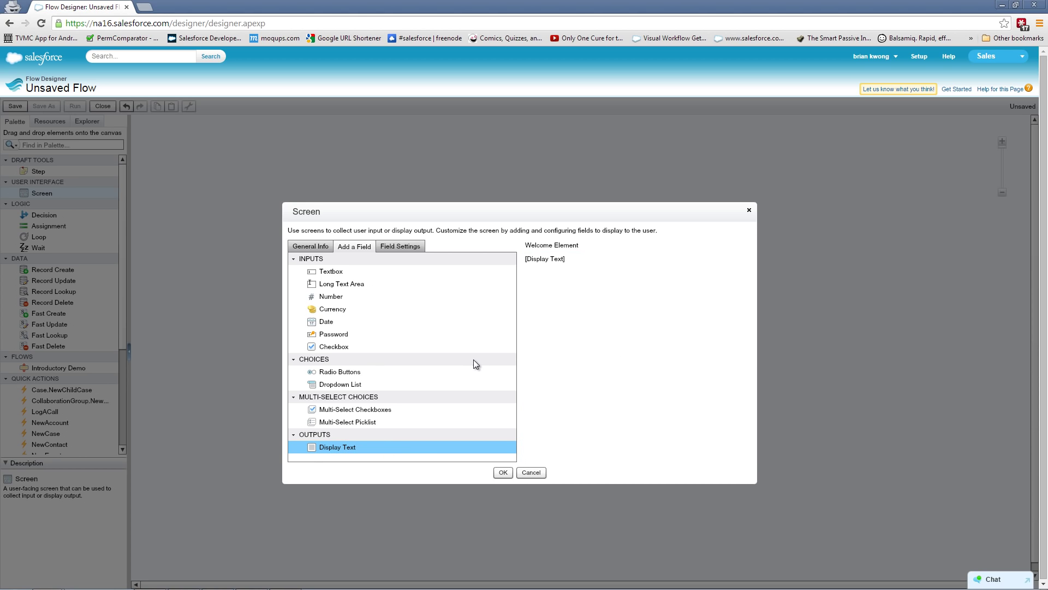
pyautogui.click(559, 261)
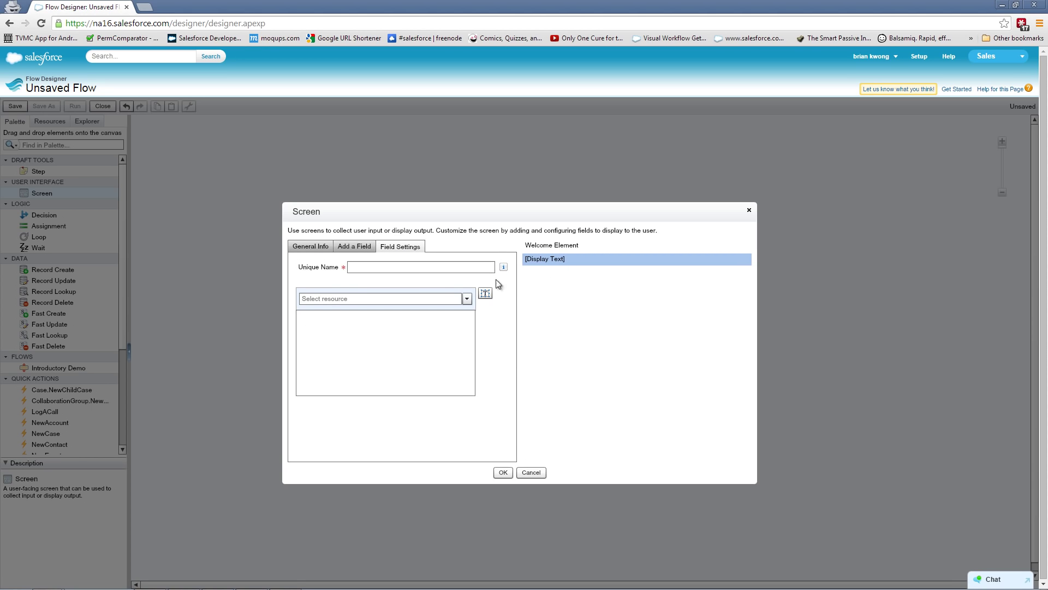
pyautogui.click(397, 265)
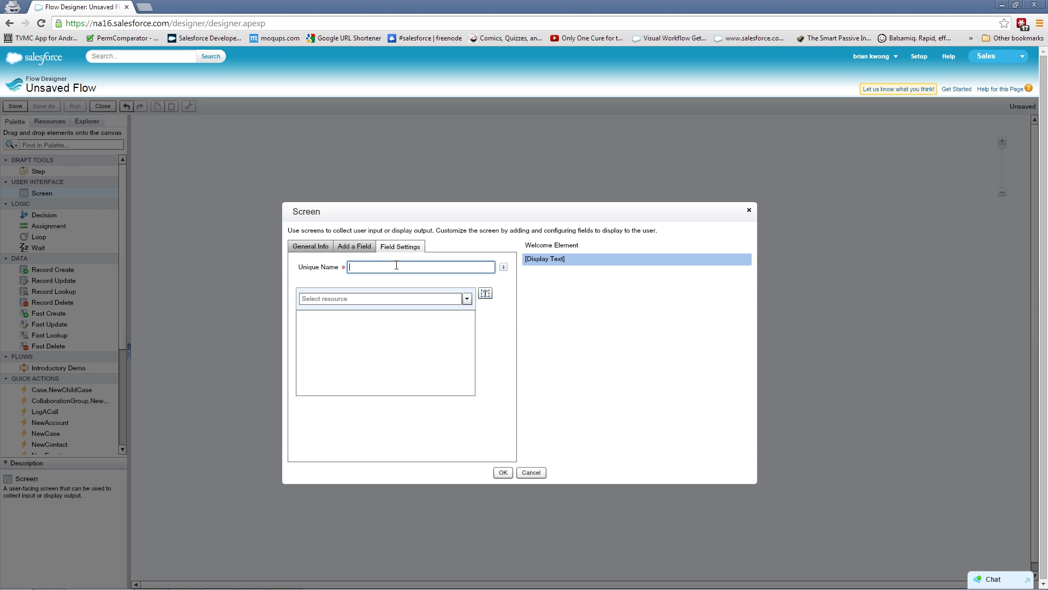
pyautogui.write('Introduction')
pyautogui.click(365, 332)
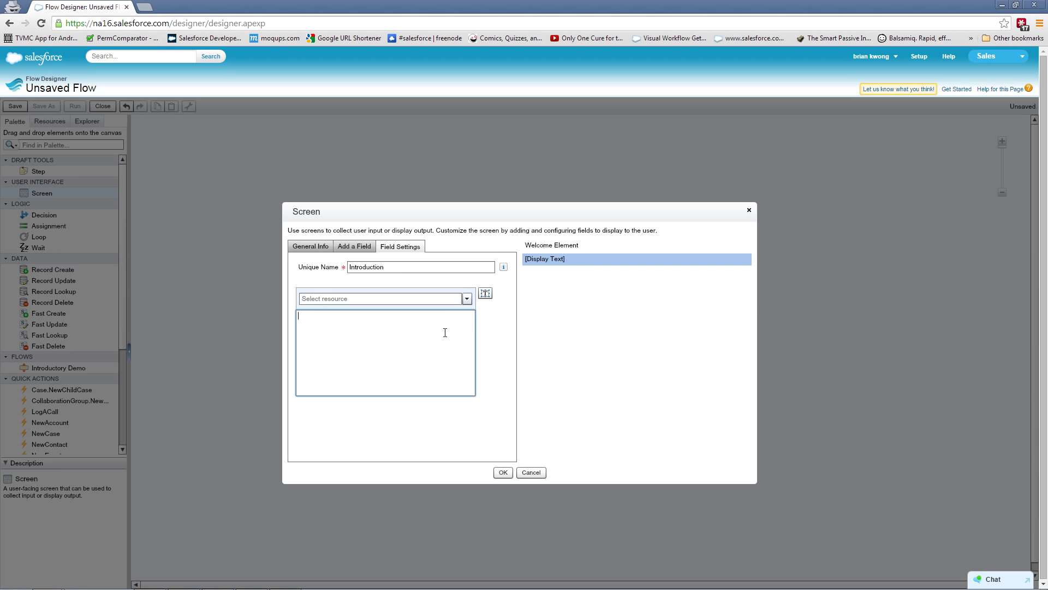
pyautogui.write("You are Patrick Henry. It's 1775 and you are in Virigina. So what do you choose?")
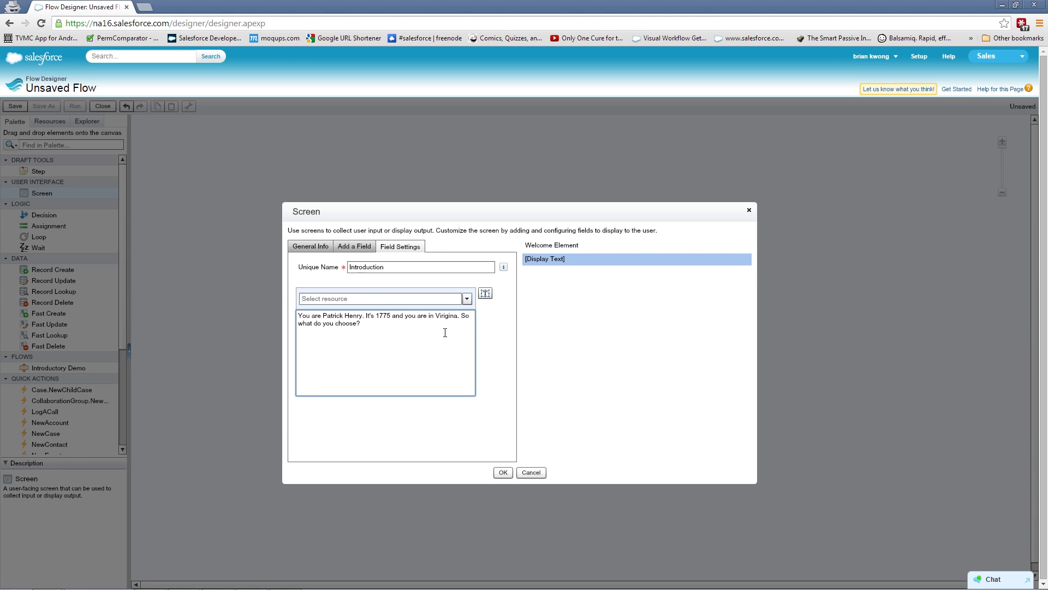
pyautogui.click(356, 246)
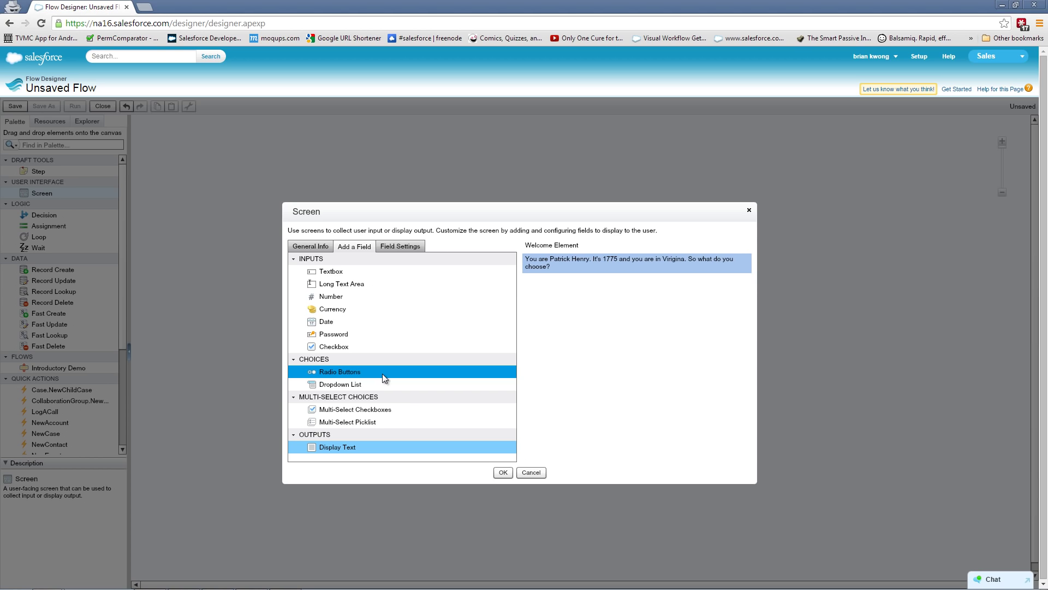
# Place a Dropdown List field beneath the Introduction text on the Welcome Element screen.
pyautogui.moveTo(375, 382); pyautogui.dragTo(601, 365)
# Label the dropdown 'Your Choice' with Text data type and start creating a new Choice resource.
pyautogui.click(574, 284)
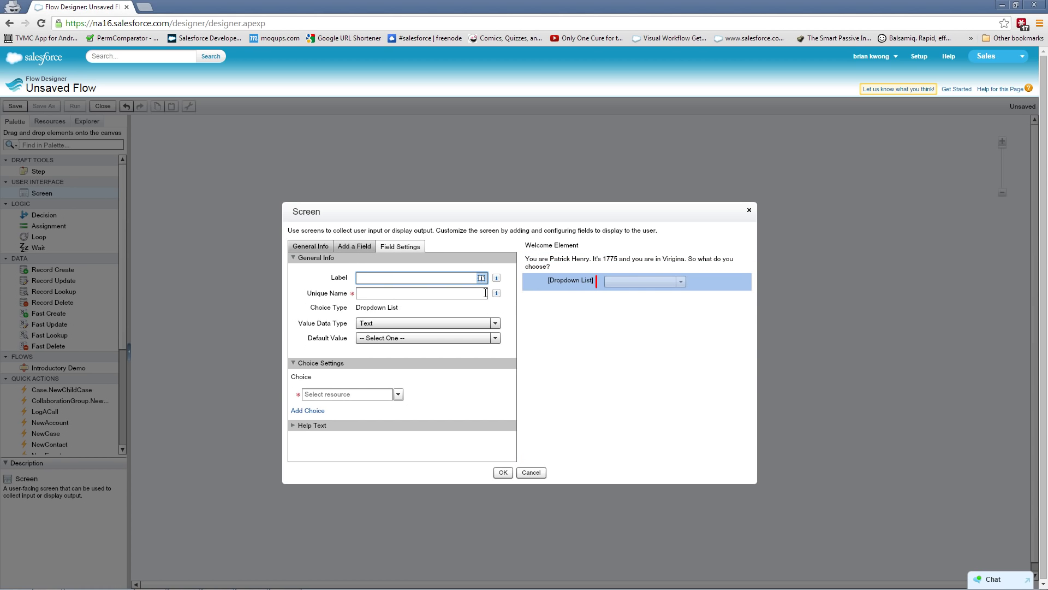
pyautogui.write('Your Choice')
pyautogui.press('Tab')
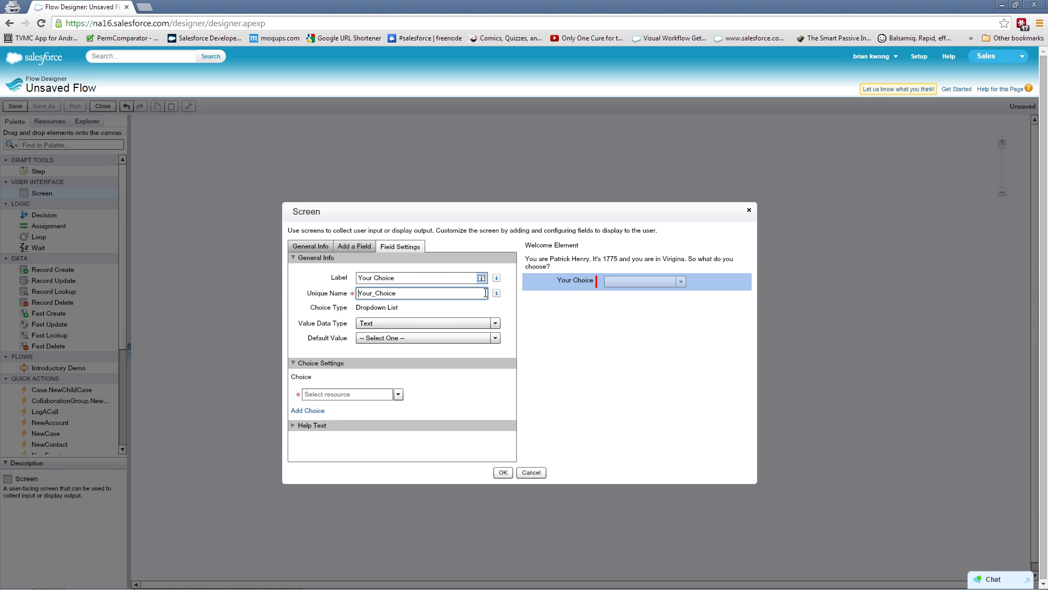
pyautogui.click(413, 323)
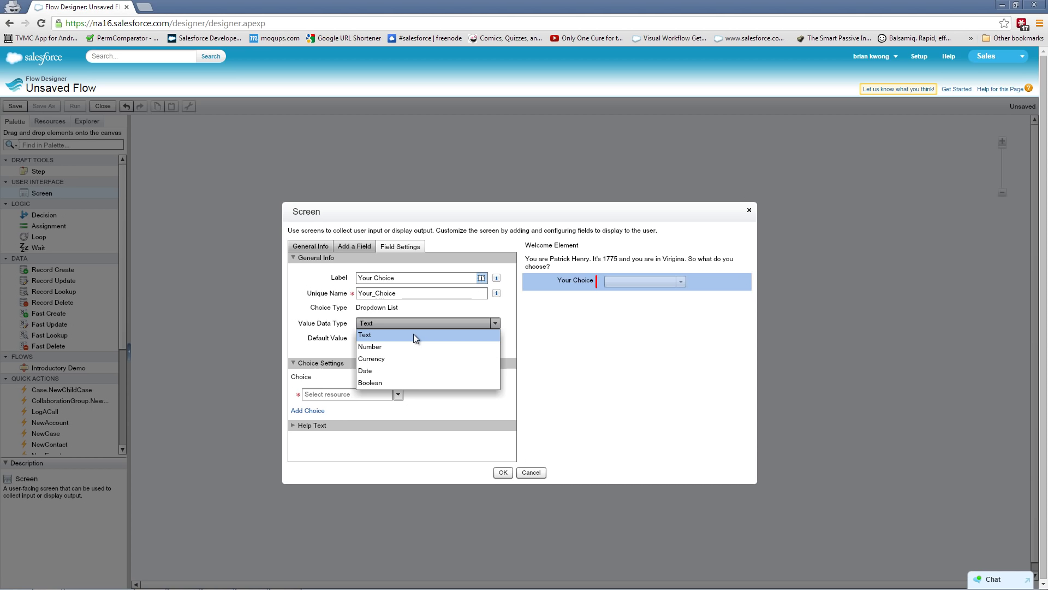
pyautogui.click(414, 334)
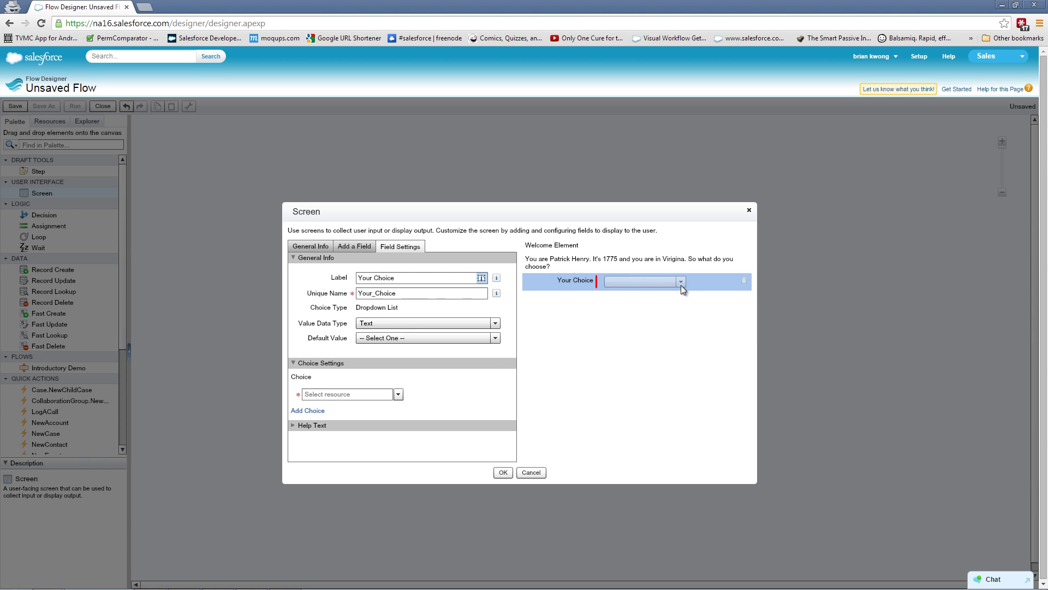
pyautogui.click(398, 394)
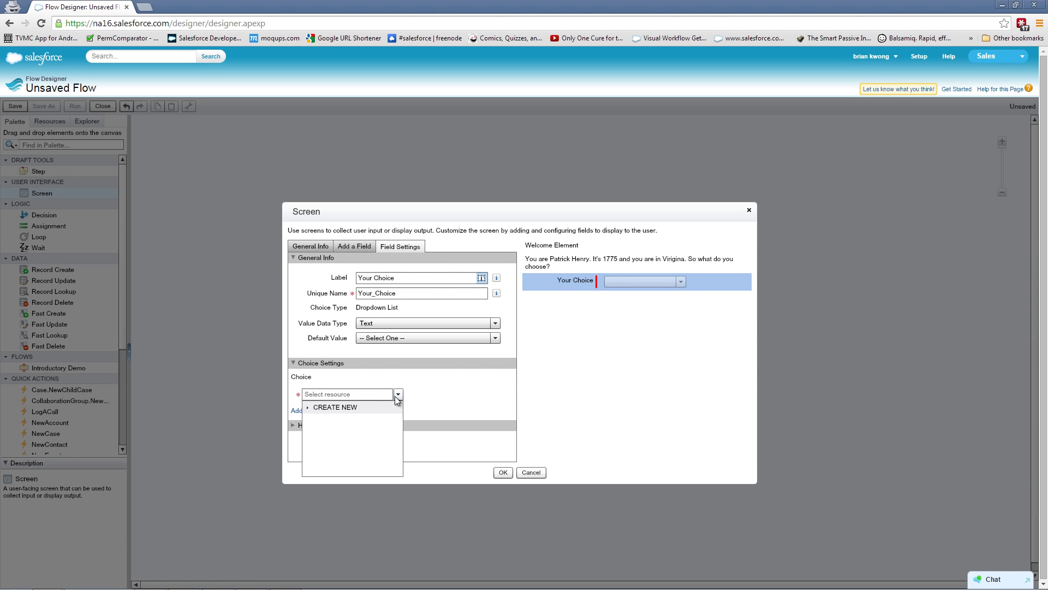
pyautogui.click(332, 407)
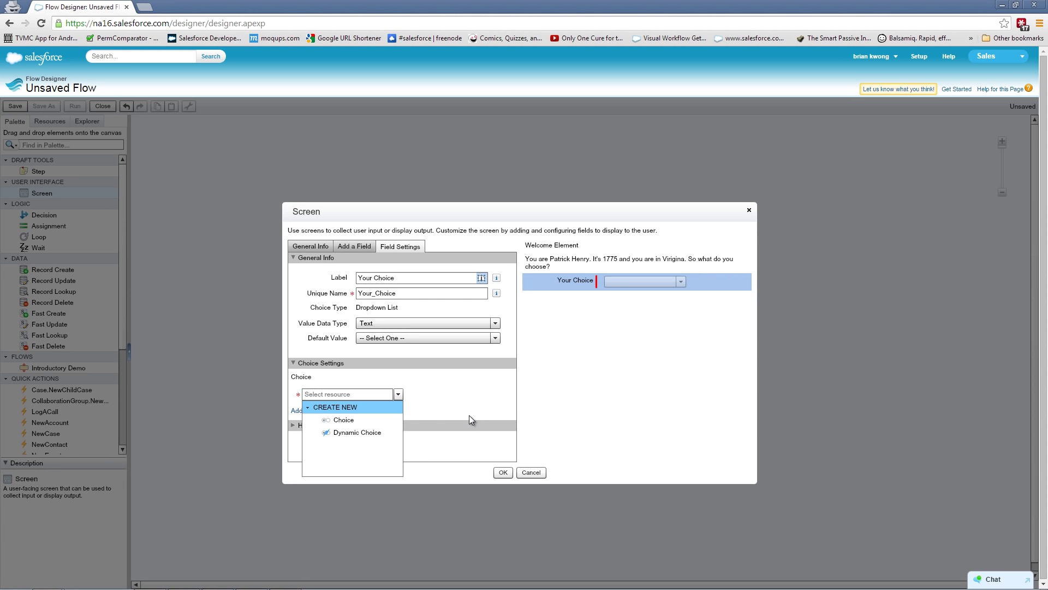
# Create the 'Liberty' choice with stored value Liberty and add it to the dropdown.
pyautogui.click(365, 420)
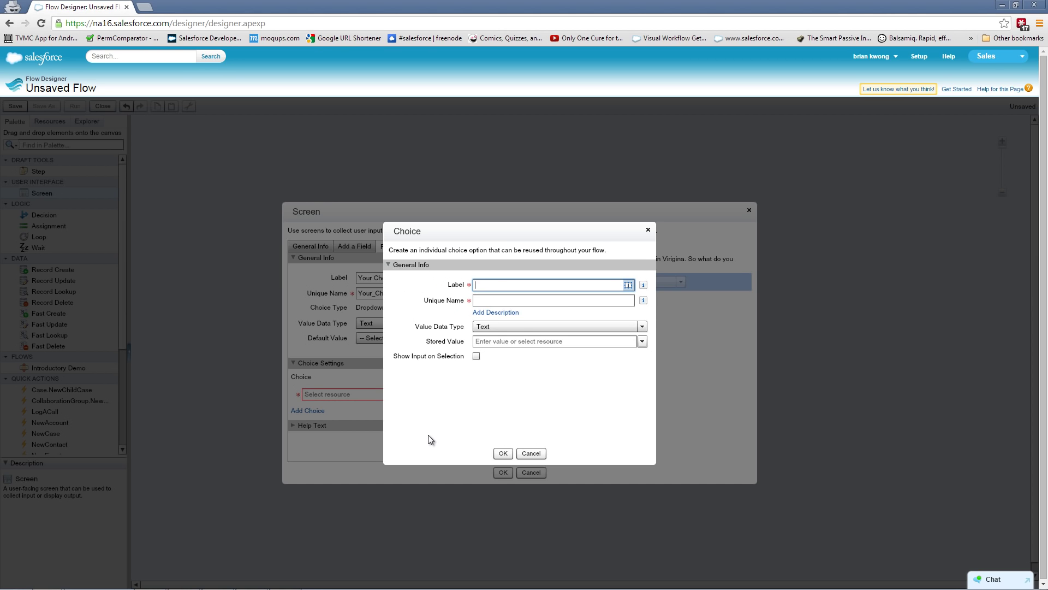
pyautogui.write('Liberty')
pyautogui.press('Tab')
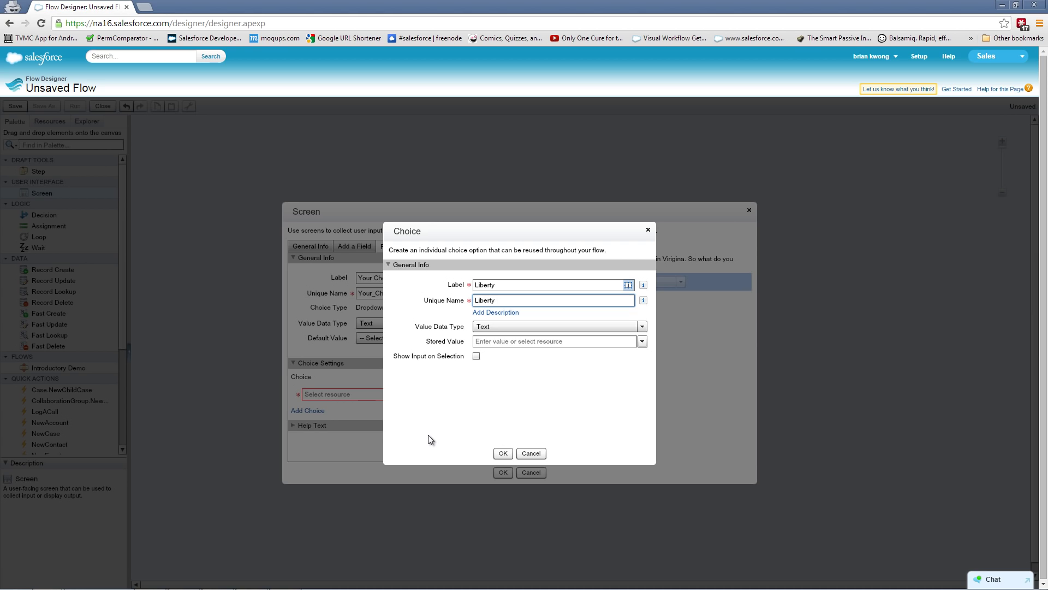
pyautogui.press('Tab')
pyautogui.press('Tab')
pyautogui.write('Liberty')
pyautogui.press('Escape')
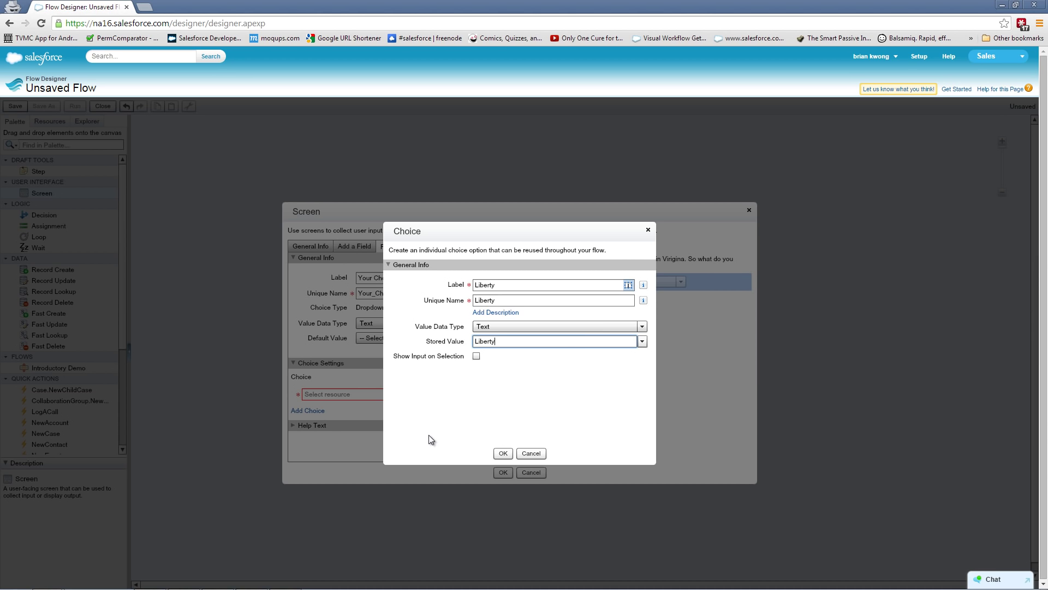
pyautogui.click(502, 453)
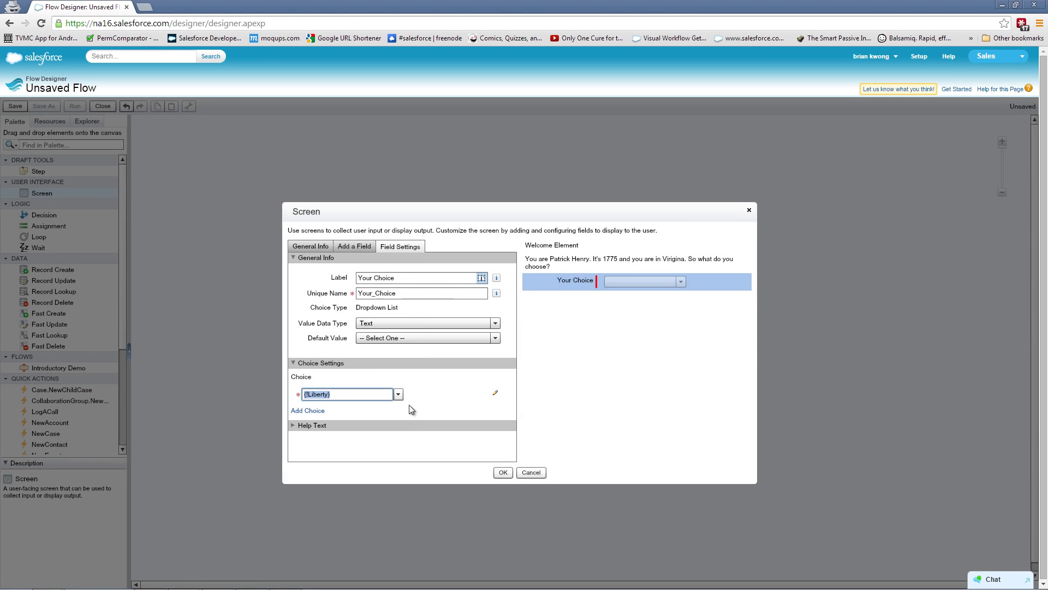
# Add a second new choice, 'Death', to the dropdown and save the Welcome Element screen.
pyautogui.click(317, 411)
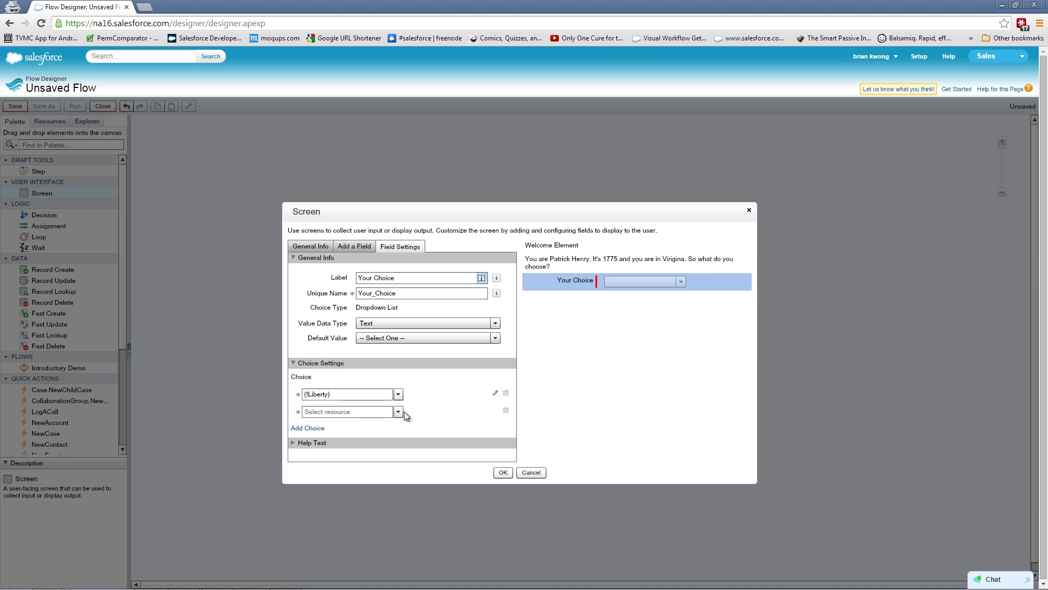
pyautogui.click(399, 412)
pyautogui.click(307, 425)
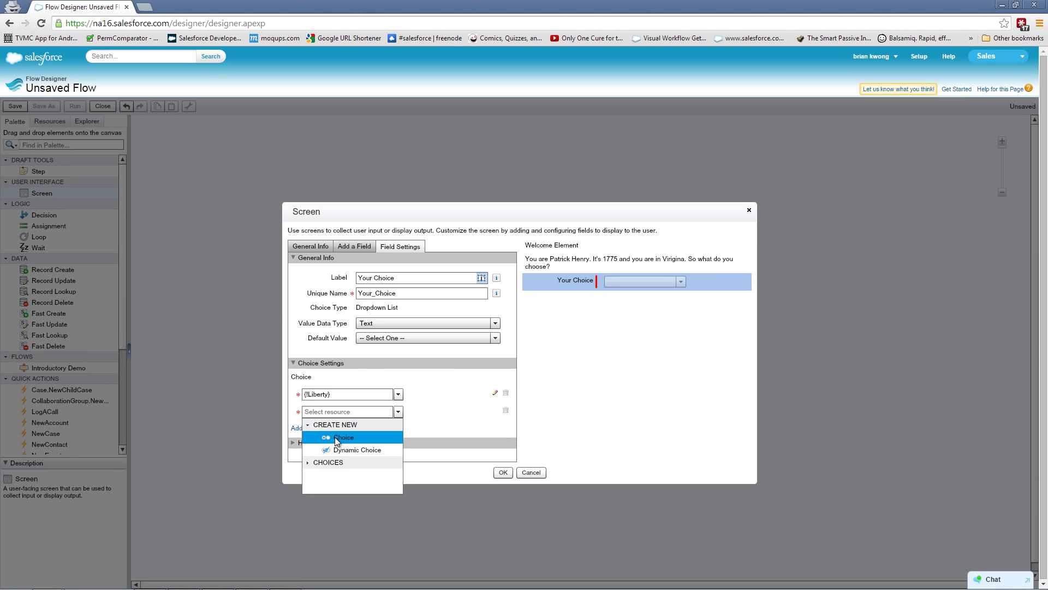
pyautogui.click(335, 436)
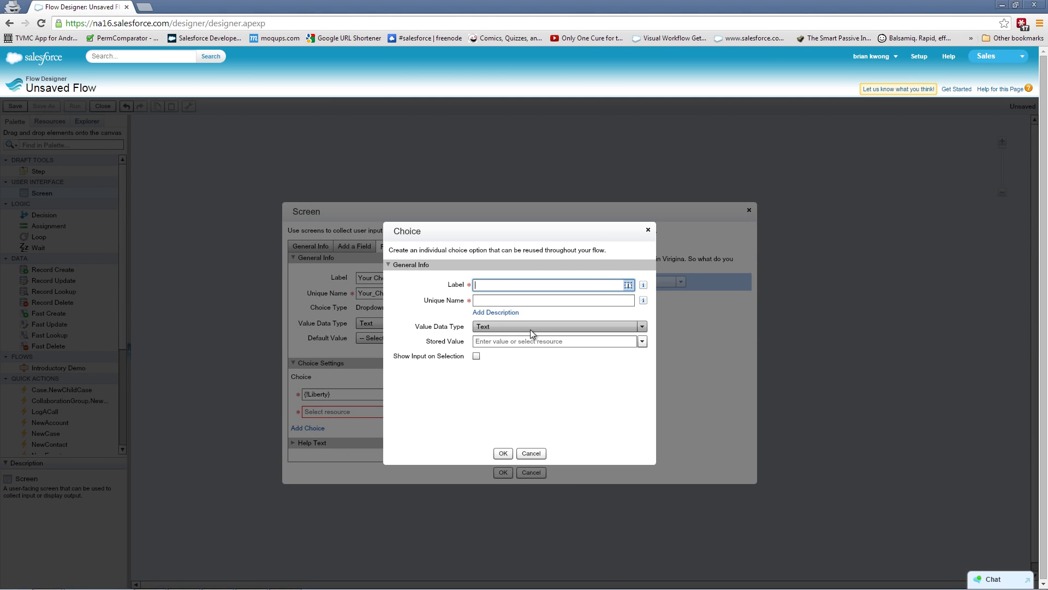
pyautogui.write('Death')
pyautogui.press('Tab')
pyautogui.click(521, 344)
pyautogui.write('De')
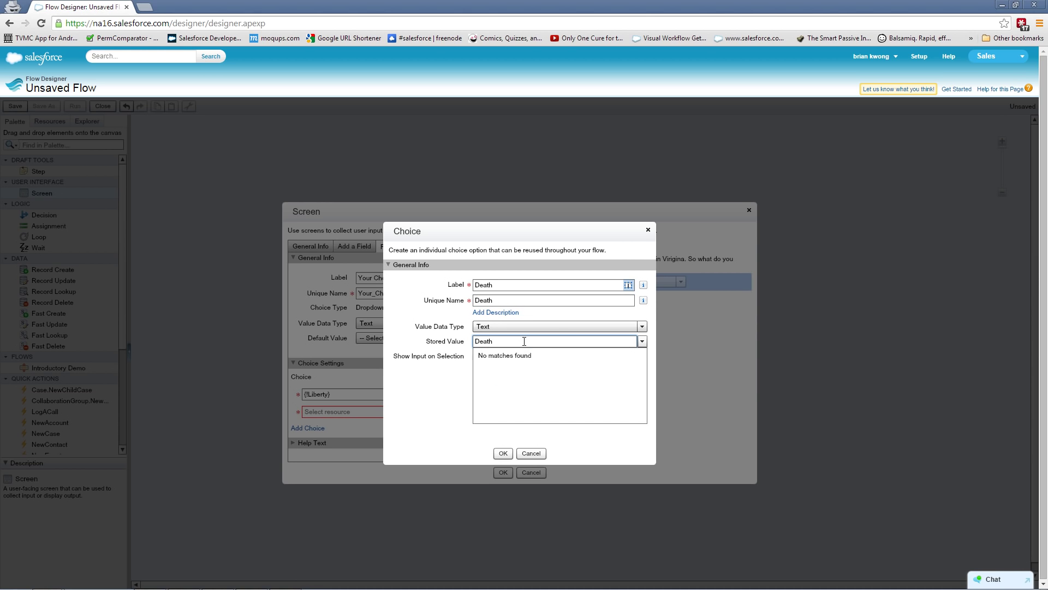
pyautogui.click(501, 453)
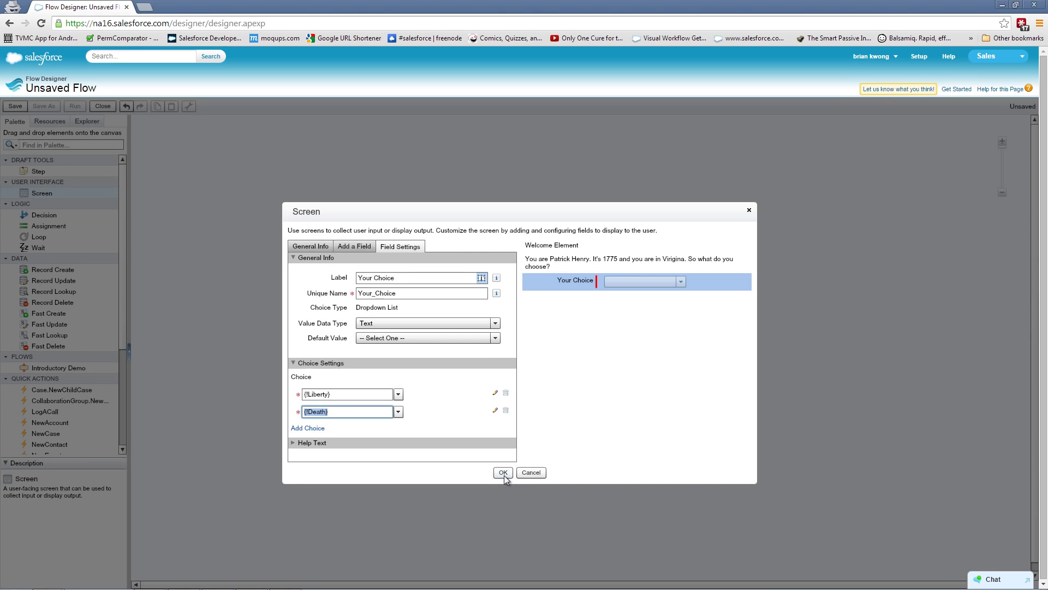
pyautogui.click(503, 472)
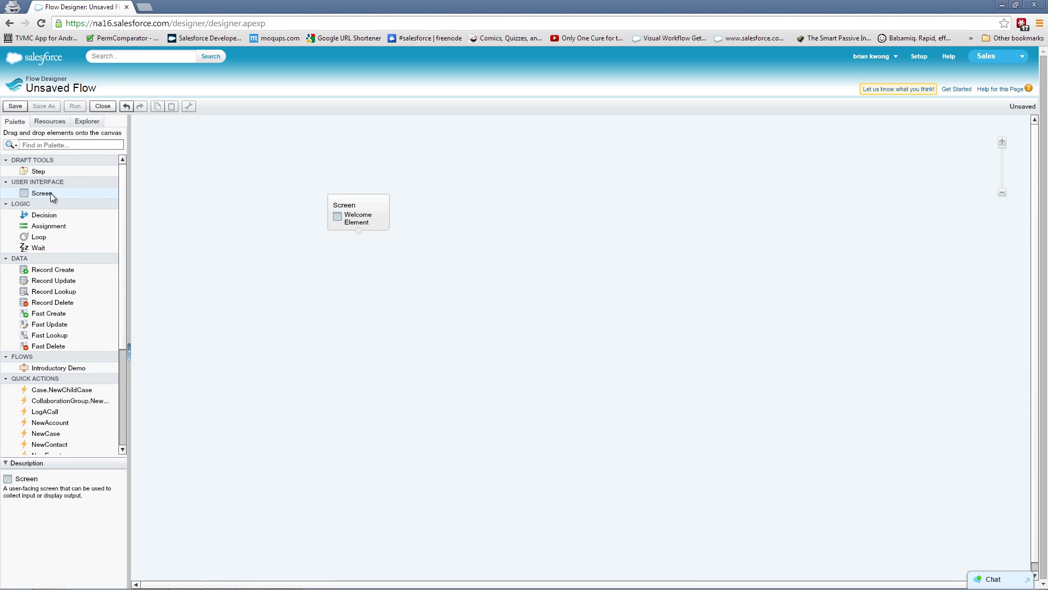
# Drop a new Screen onto the canvas and name it 'Liberty Screen'.
pyautogui.moveTo(55, 193); pyautogui.dragTo(200, 256)
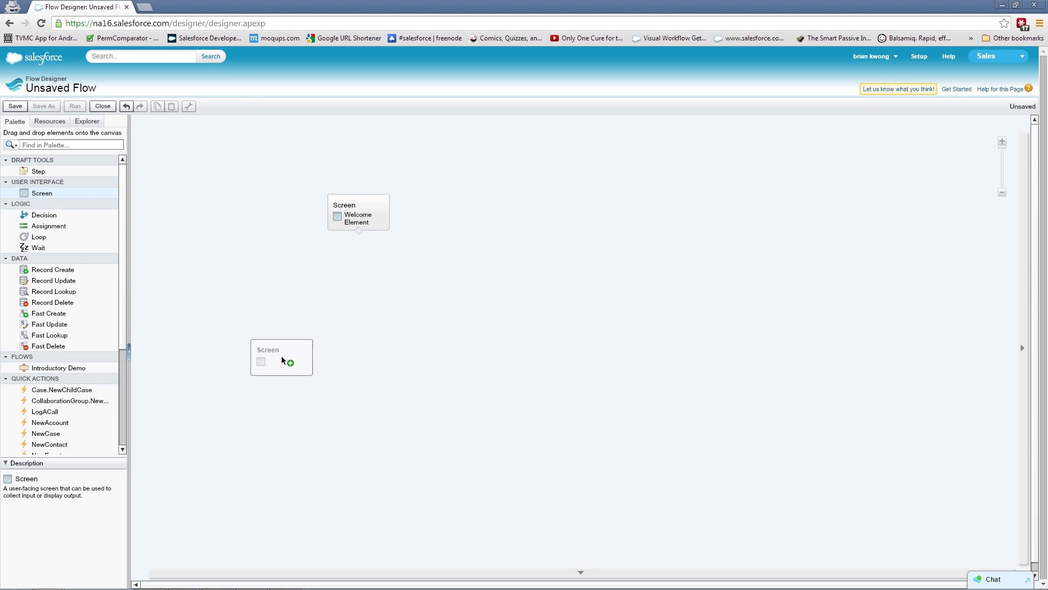
pyautogui.moveTo(266, 344); pyautogui.dragTo(267, 344)
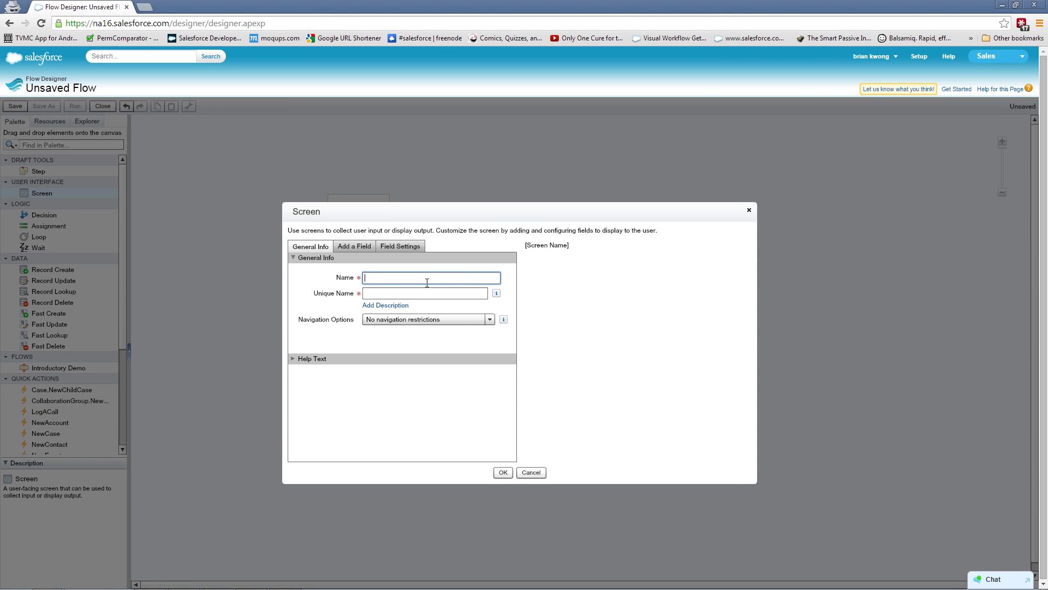
pyautogui.write('Liberty Screen')
pyautogui.press('Tab')
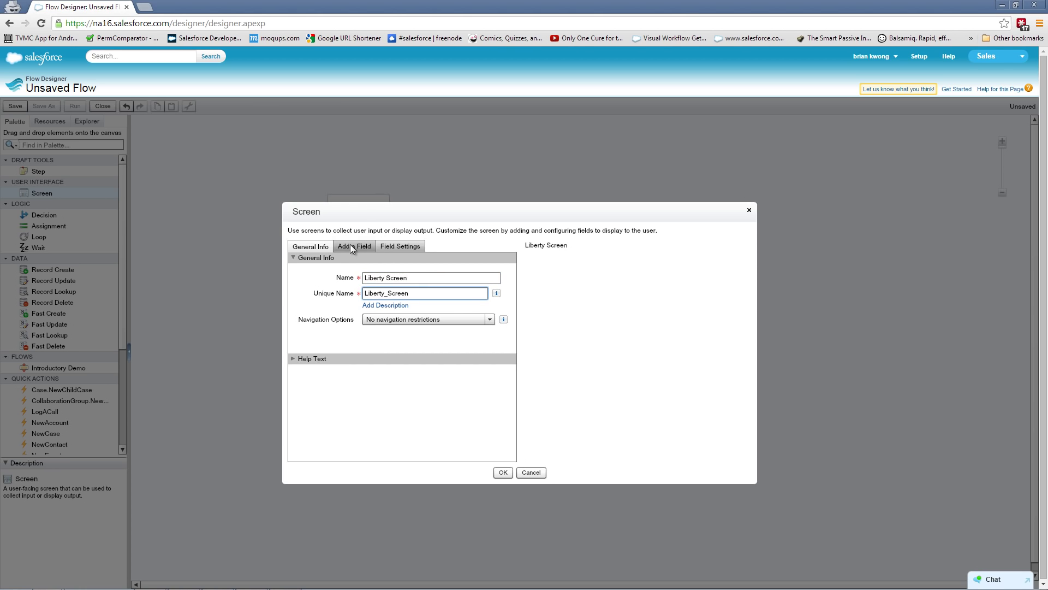
pyautogui.click(351, 247)
# Add a 'Congratulation' Display Text reading 'You have found liberty' and save the screen.
pyautogui.moveTo(358, 444); pyautogui.dragTo(552, 260)
pyautogui.click(363, 267)
pyautogui.write('Congratulation')
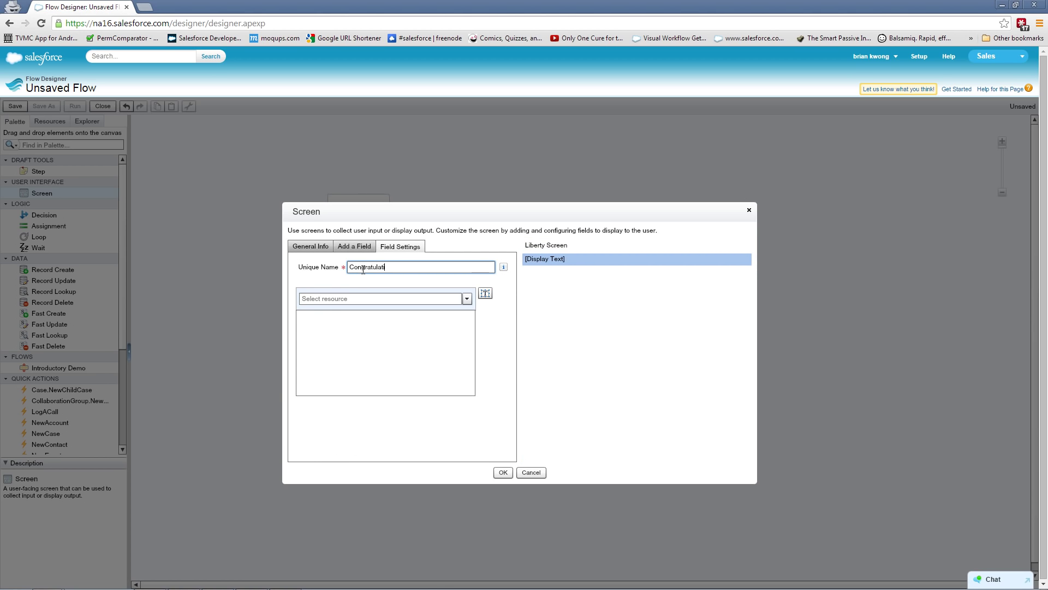
pyautogui.click(352, 324)
pyautogui.write('You have found liberty')
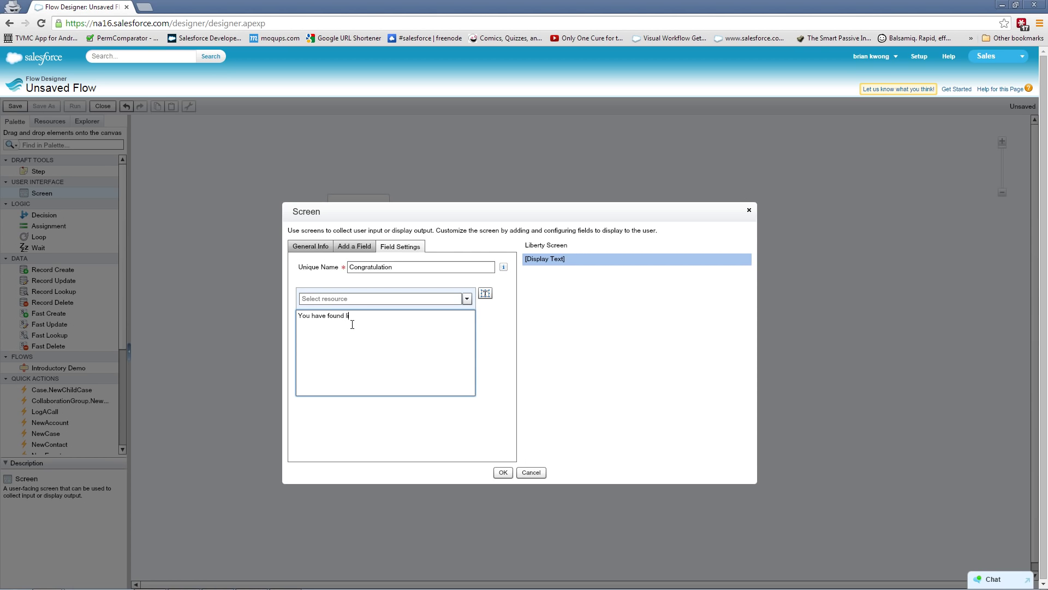
pyautogui.click(502, 473)
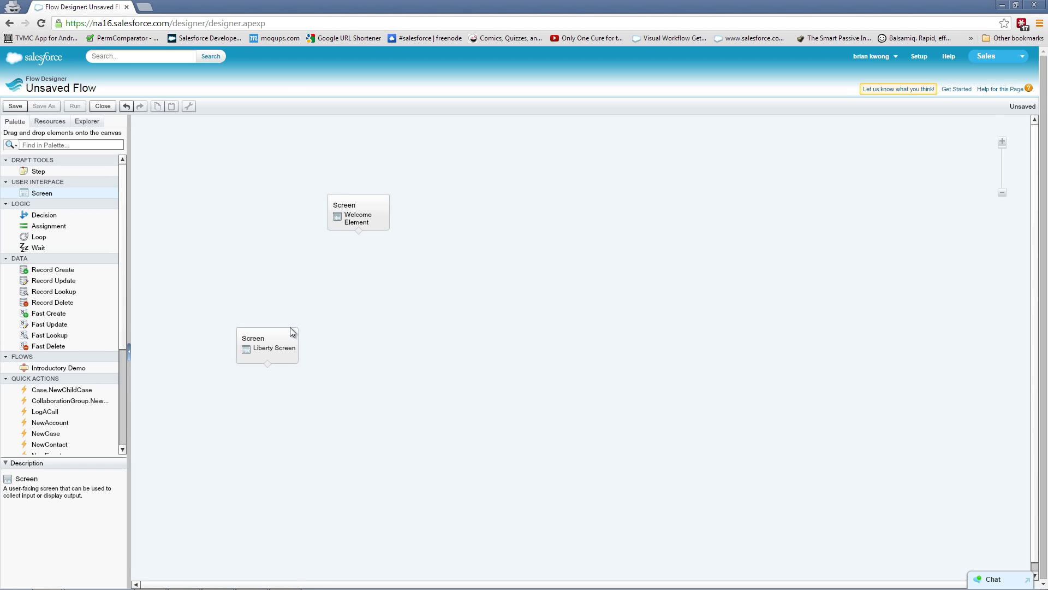
# Paste a copy of Liberty Screen beside it and rename the copy to 'Death Screen'.
pyautogui.click(286, 348)
pyautogui.click(172, 108)
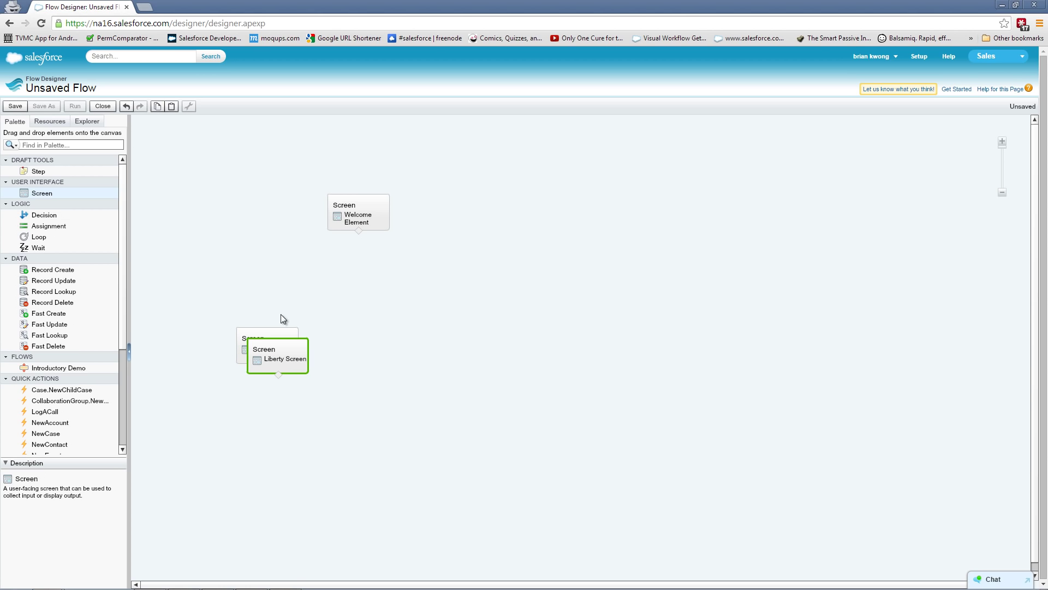
pyautogui.moveTo(292, 354); pyautogui.dragTo(401, 344)
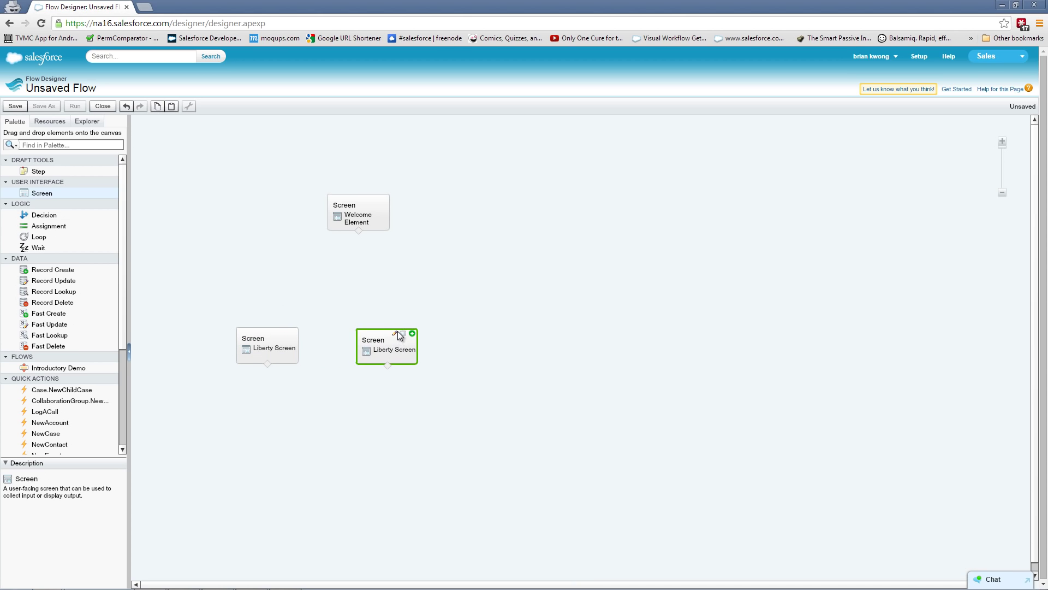
pyautogui.doubleClick(383, 341)
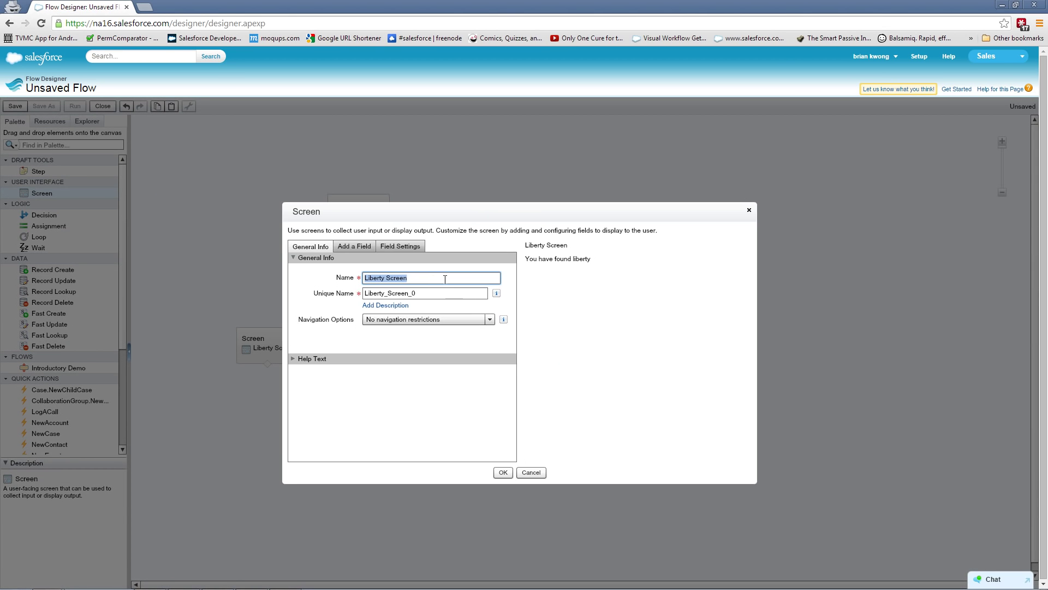
pyautogui.click(374, 279)
pyautogui.doubleClick(374, 278)
pyautogui.write('Death')
pyautogui.moveTo(382, 293); pyautogui.dragTo(352, 295)
pyautogui.write('Death')
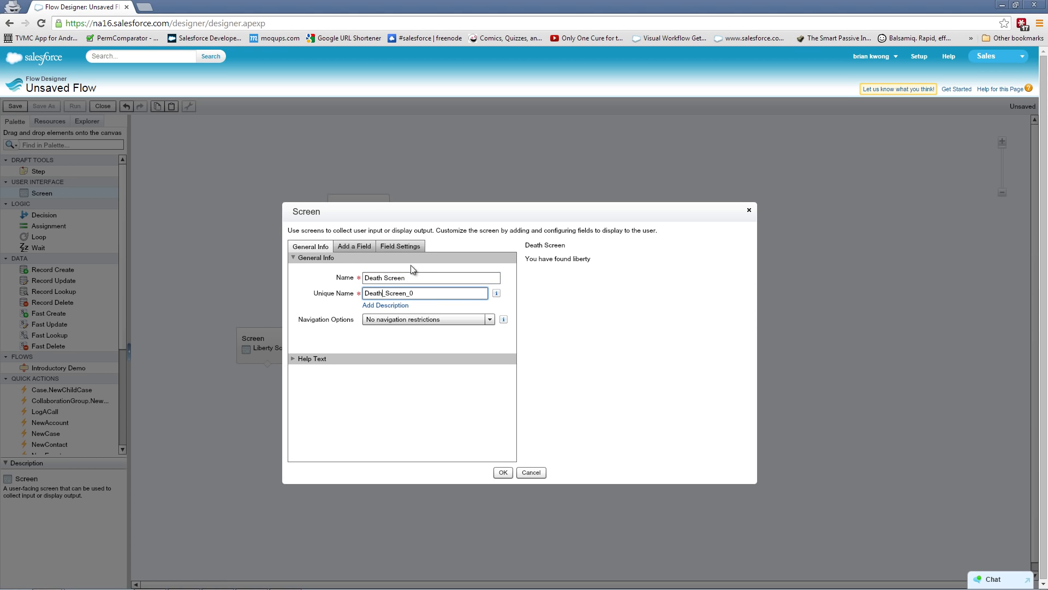
# Change the copied message to 'You have found Death' and save the Death Screen.
pyautogui.click(548, 258)
pyautogui.click(384, 315)
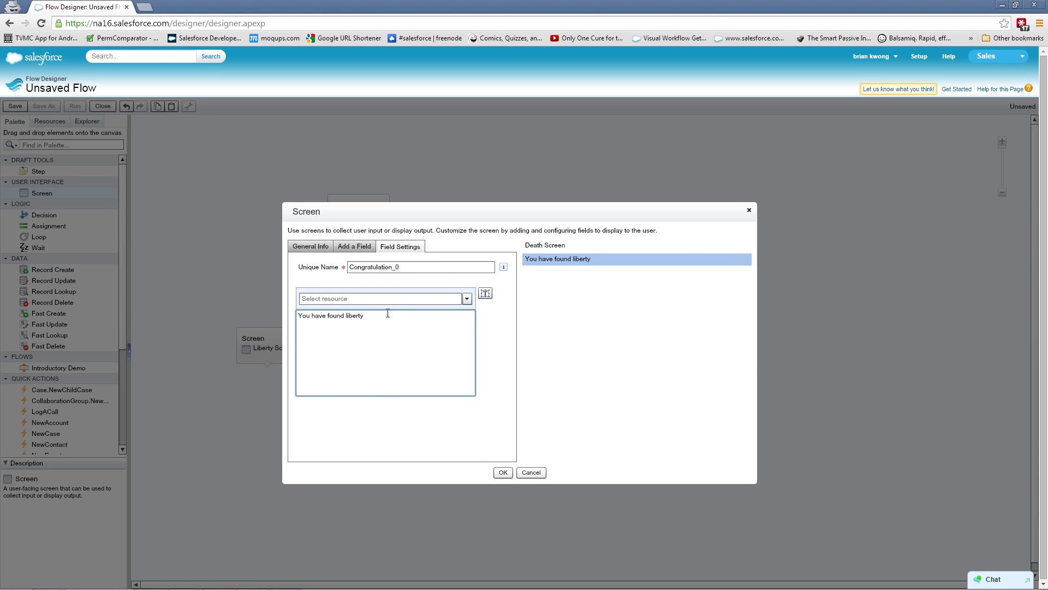
pyautogui.moveTo(379, 315); pyautogui.dragTo(344, 316)
pyautogui.write('Death')
pyautogui.press('Left')
pyautogui.press('Left')
pyautogui.press('Left')
pyautogui.press('Left')
pyautogui.press('Left')
pyautogui.click(501, 472)
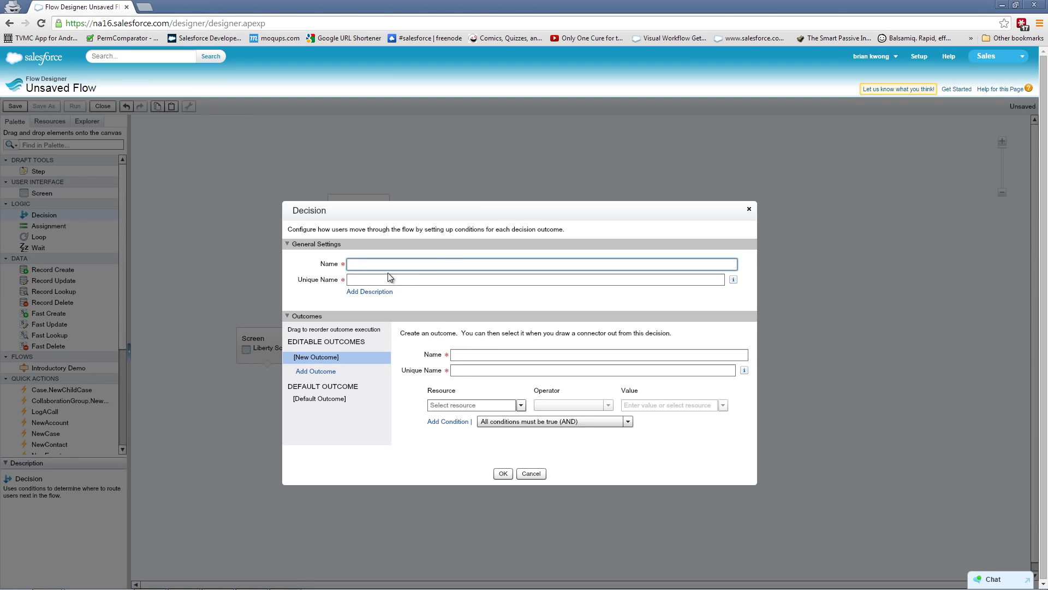
# Name the decision 'Liberty or Death' and its first outcome 'Liberty Outcome'.
pyautogui.write('Liberty or Death')
pyautogui.click(388, 279)
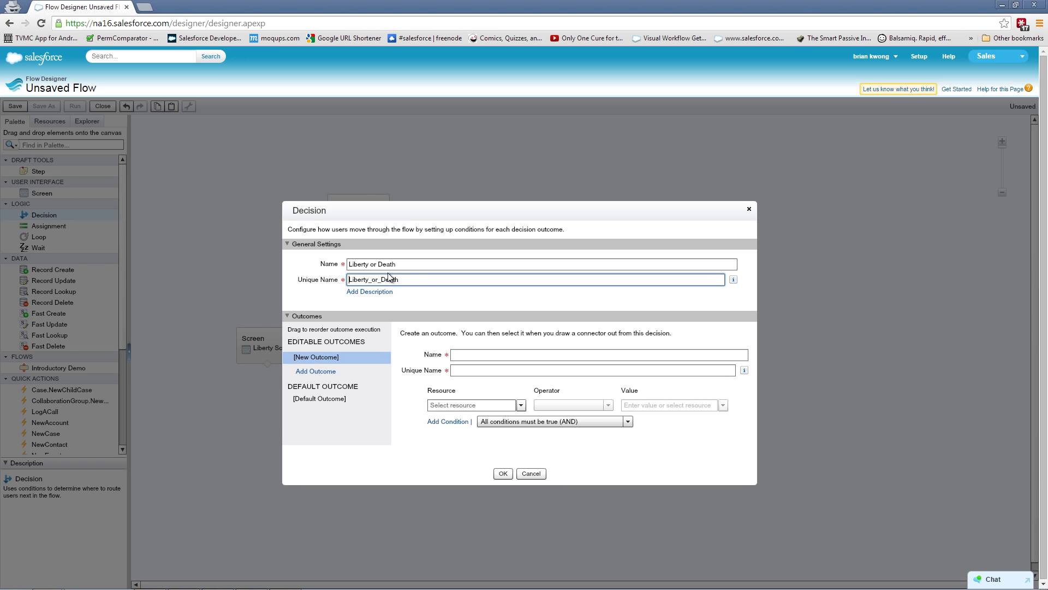
pyautogui.click(496, 354)
pyautogui.write('Liberty Outcome')
pyautogui.press('Tab')
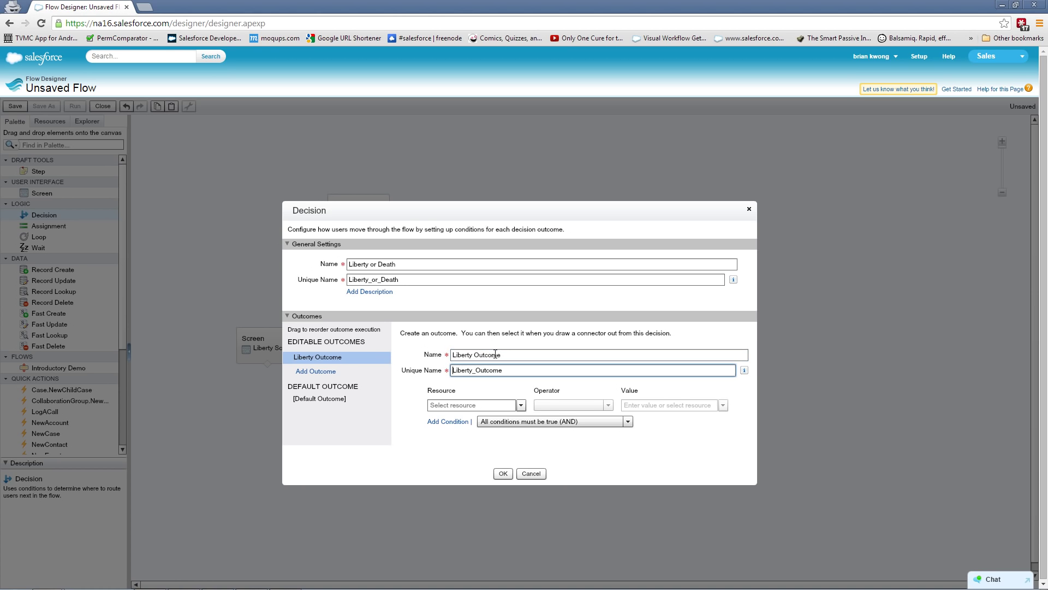
# Give Liberty Outcome the condition {!Your_Choice} equals {!Liberty}.
pyautogui.click(521, 405)
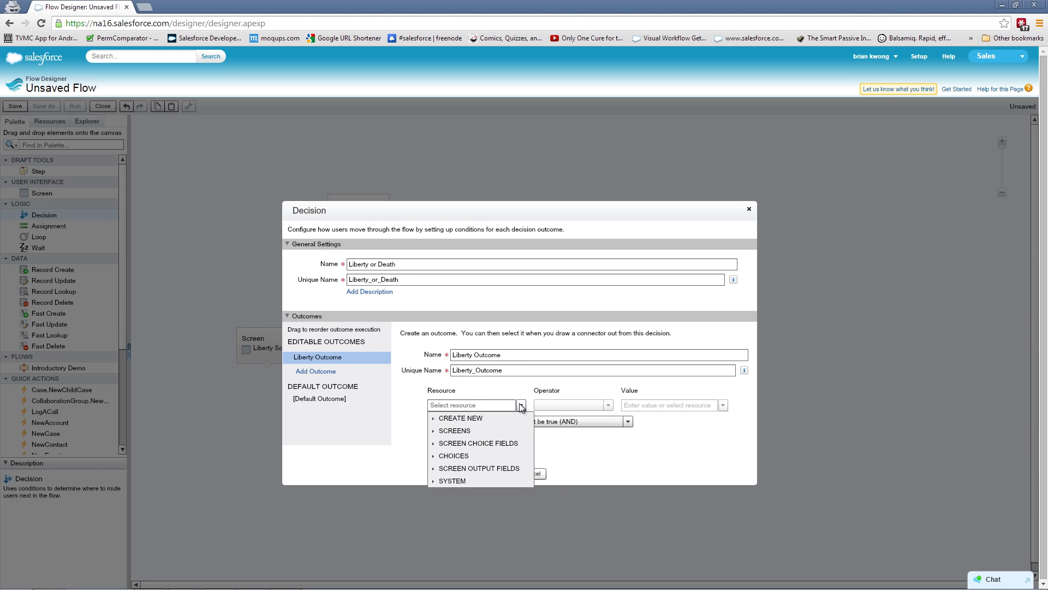
pyautogui.click(435, 443)
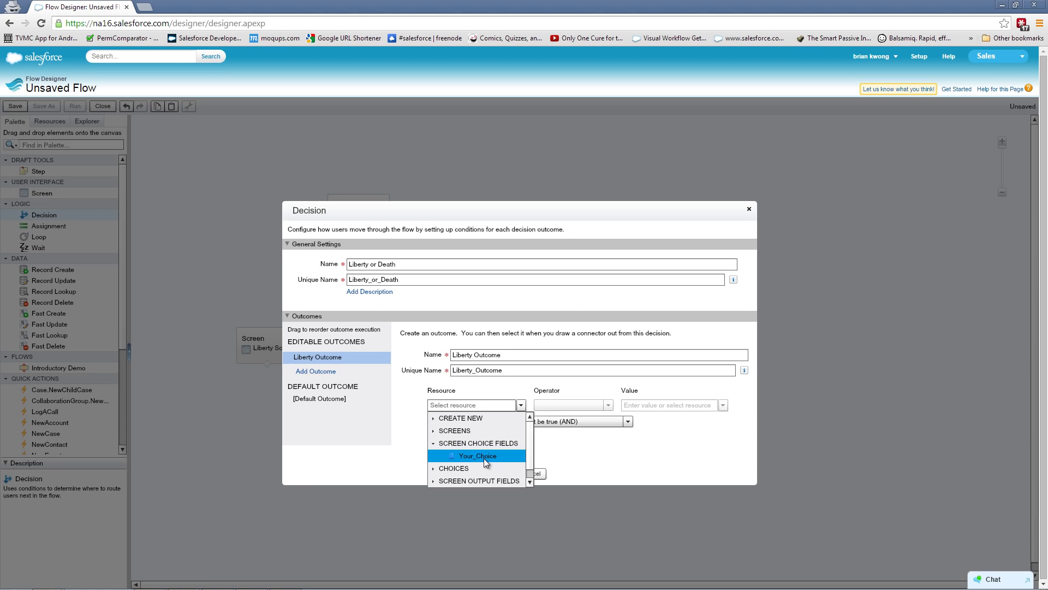
pyautogui.click(485, 456)
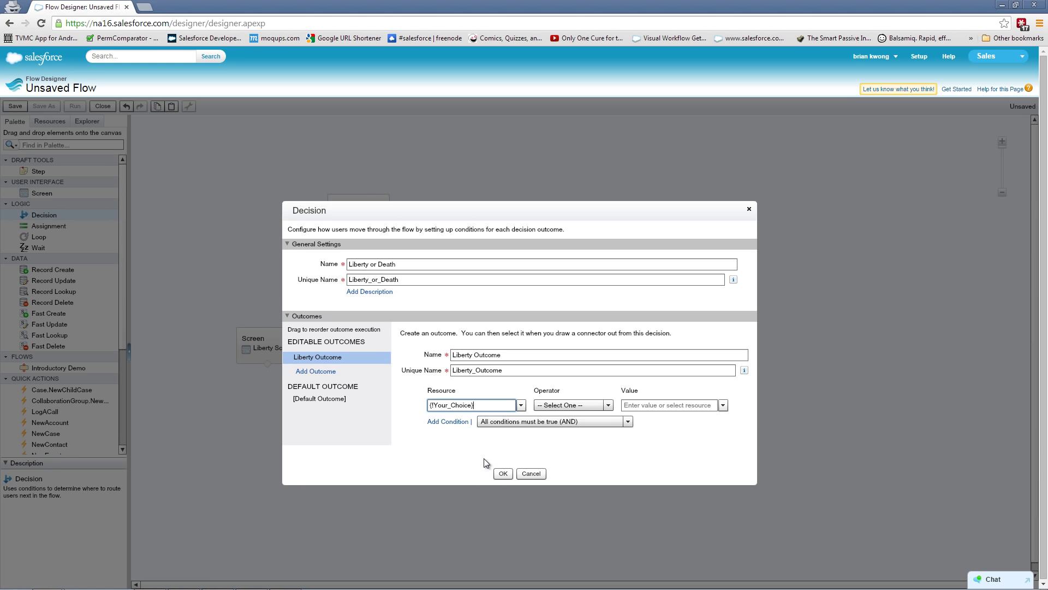
pyautogui.click(575, 407)
pyautogui.click(568, 431)
pyautogui.click(707, 410)
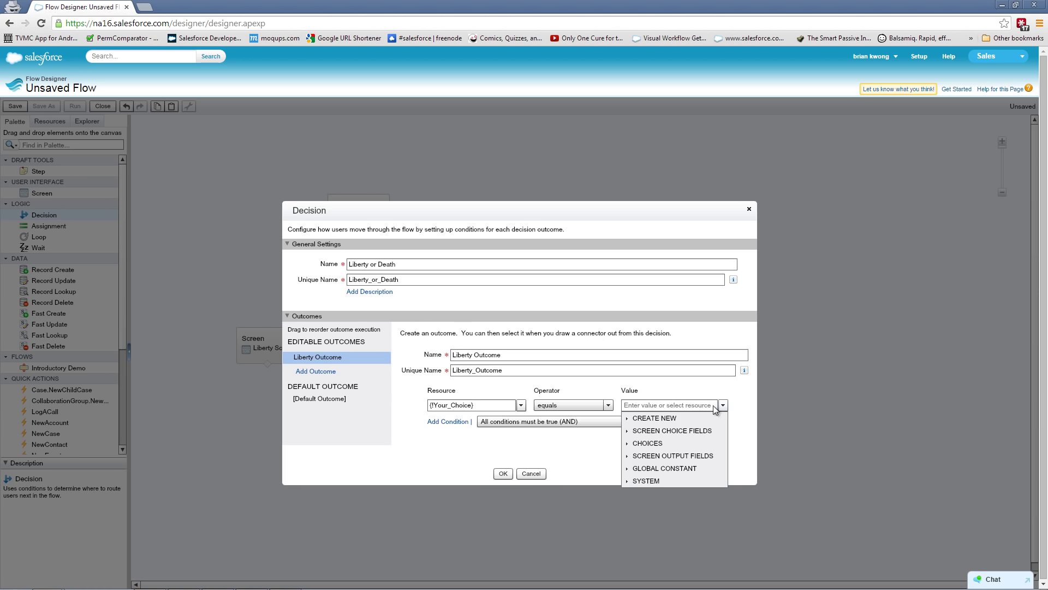
pyautogui.click(626, 445)
pyautogui.click(651, 461)
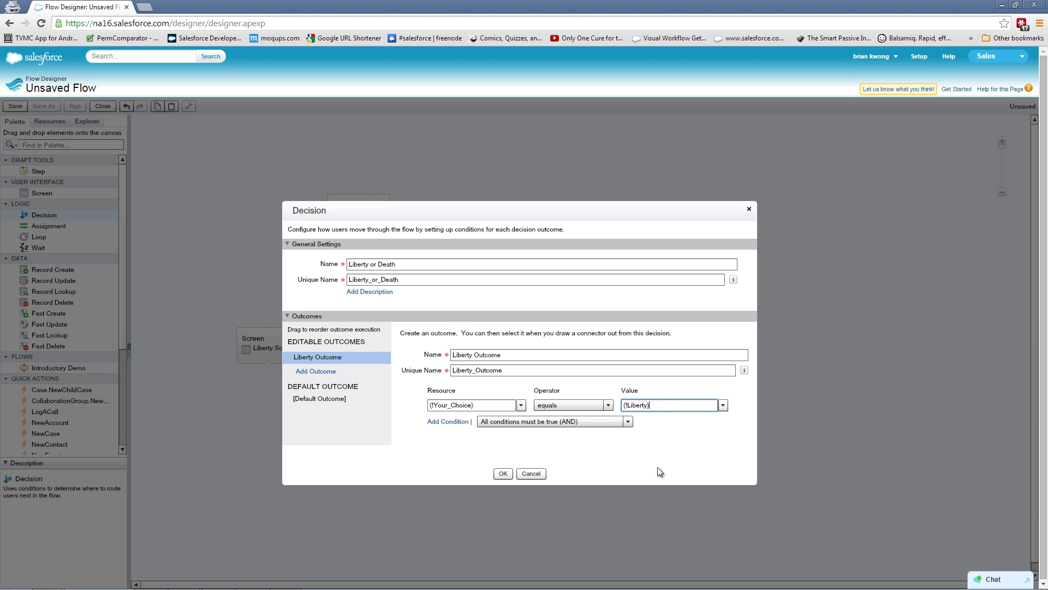
# Rename the default outcome to 'Death Outcome' and save the decision.
pyautogui.click(328, 399)
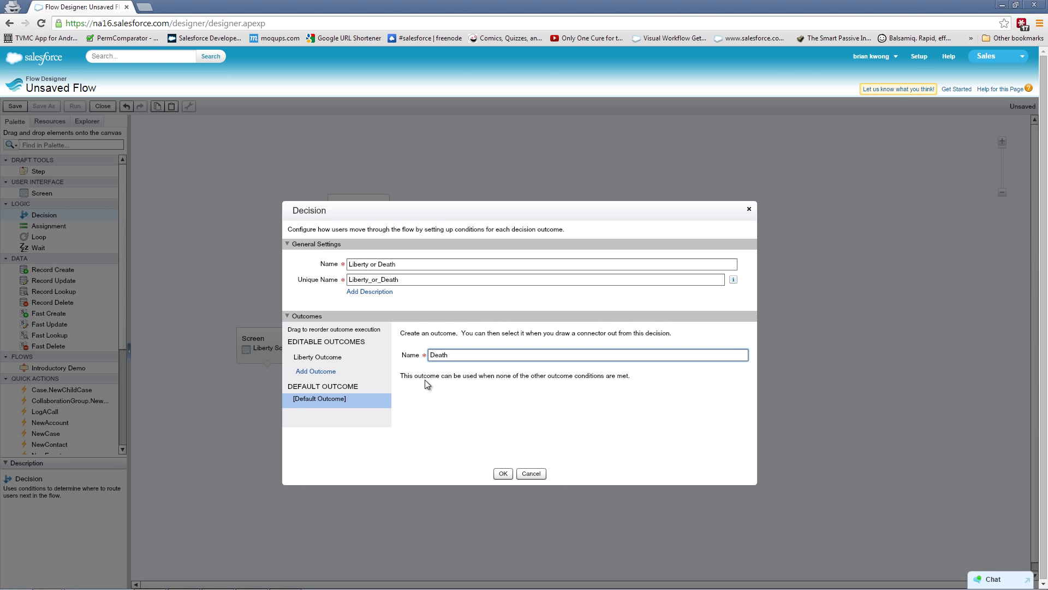
pyautogui.write('Death Outcome')
pyautogui.click(500, 478)
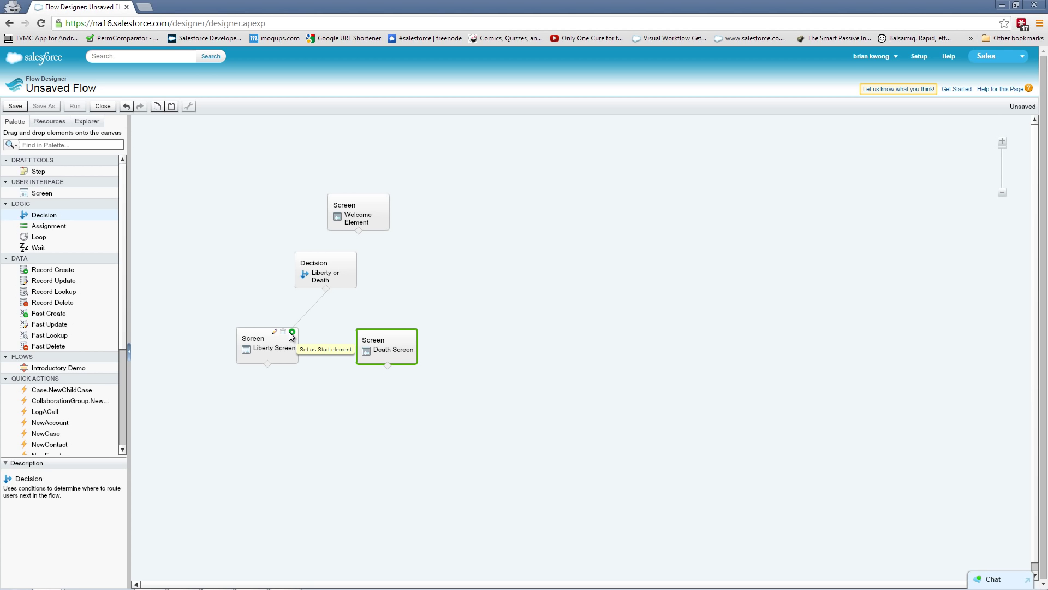
# Connect Liberty or Death to Liberty Screen via Liberty Outcome and to Death Screen via Death Outcome.
pyautogui.moveTo(289, 332); pyautogui.dragTo(290, 332)
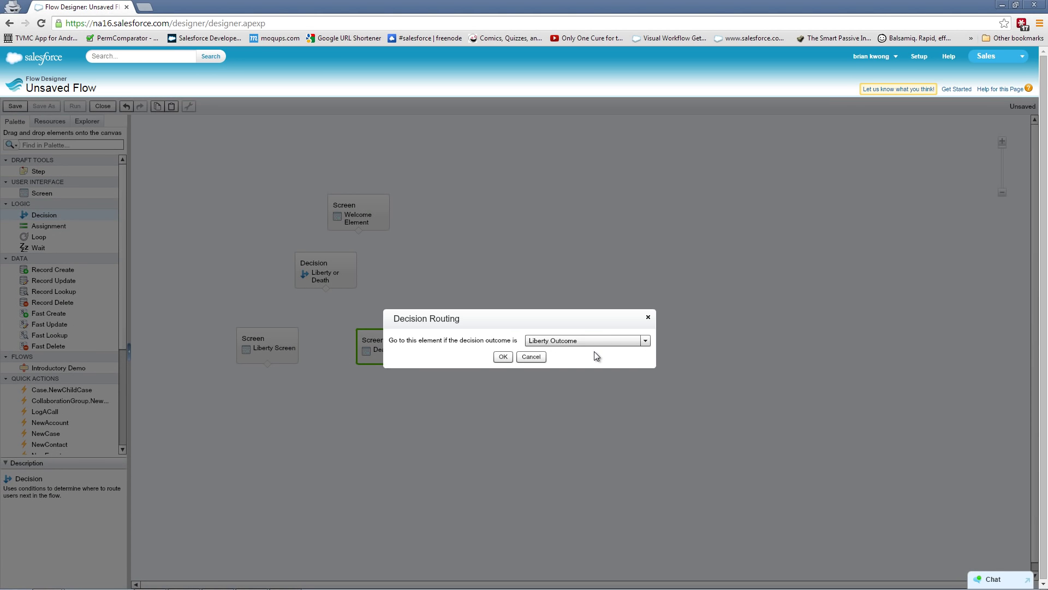
pyautogui.click(601, 342)
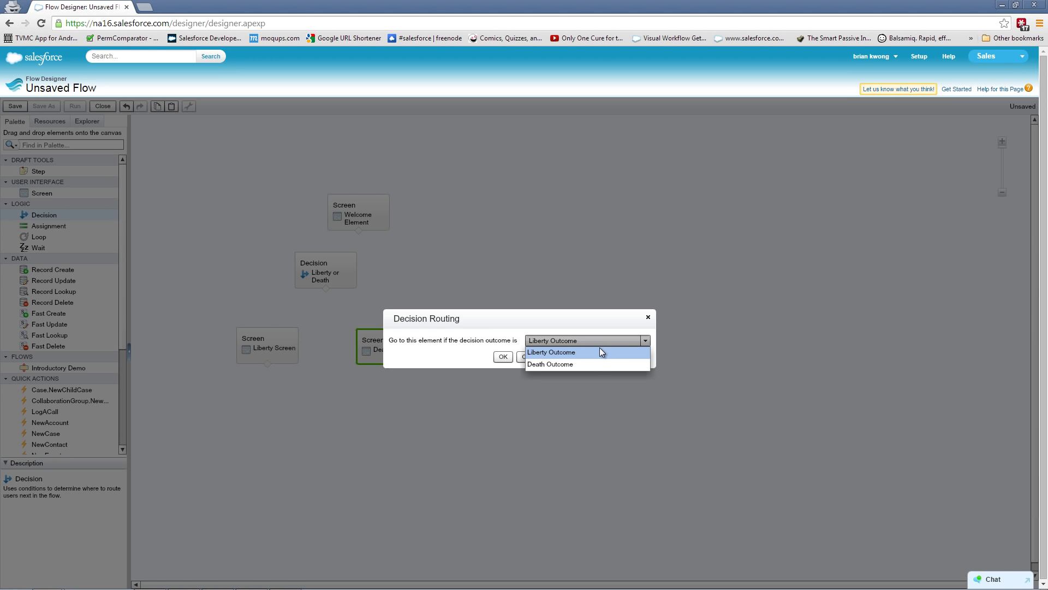
pyautogui.click(598, 353)
pyautogui.click(503, 357)
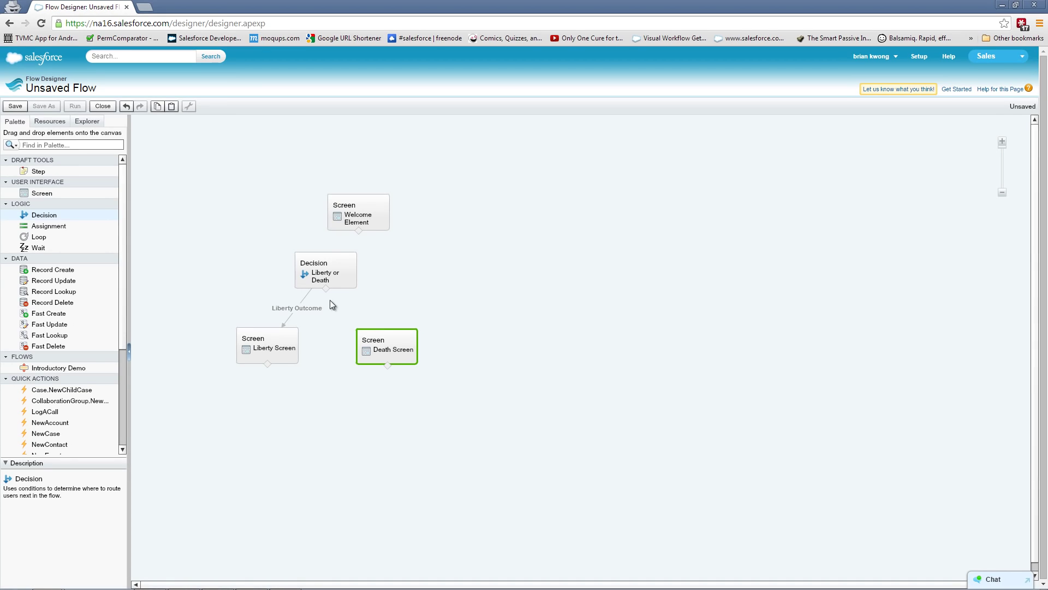
pyautogui.moveTo(326, 288); pyautogui.dragTo(386, 345)
# Shift the Welcome Element up and left, then connect it to the Liberty or Death decision.
pyautogui.moveTo(380, 222); pyautogui.dragTo(352, 211)
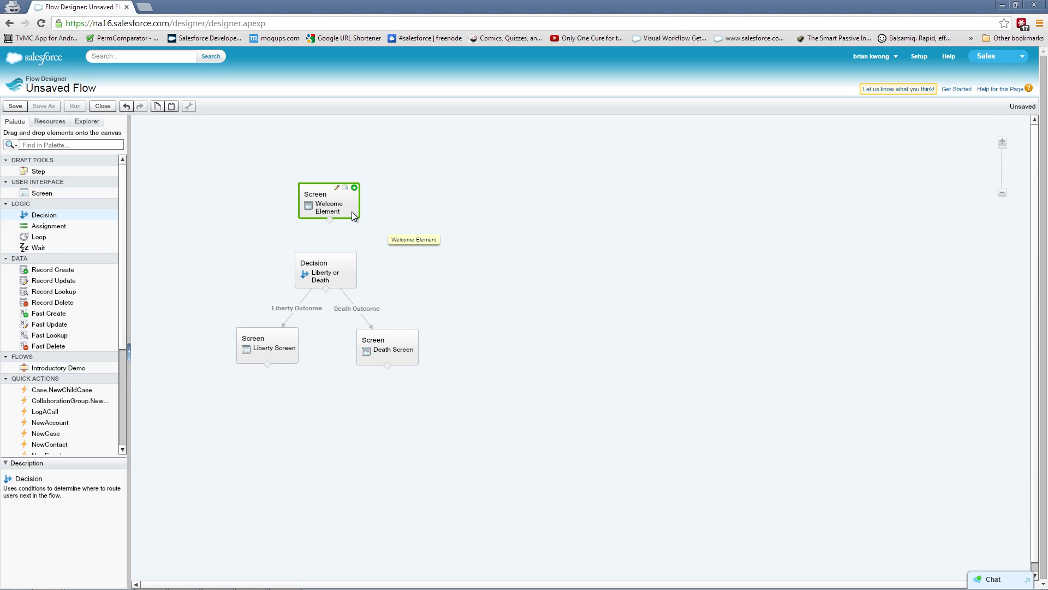
pyautogui.moveTo(329, 219); pyautogui.dragTo(330, 265)
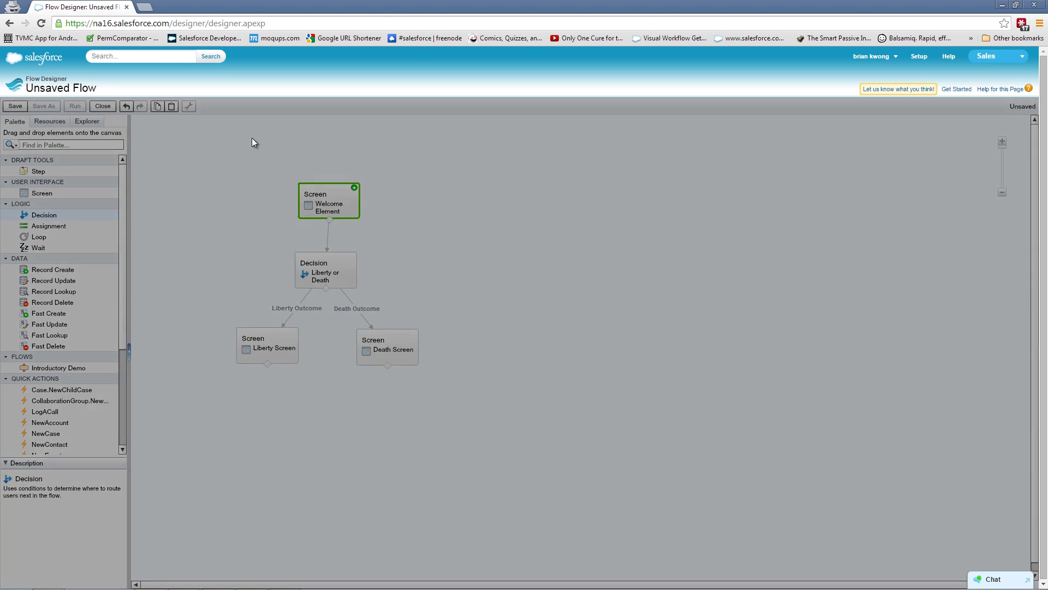
# Save the flow as 'Liberty or Death Flow' with the description 'For Wizard's Apprentice'.
pyautogui.write('Liberty or Death Flow')
pyautogui.press('Tab')
pyautogui.press('Tab')
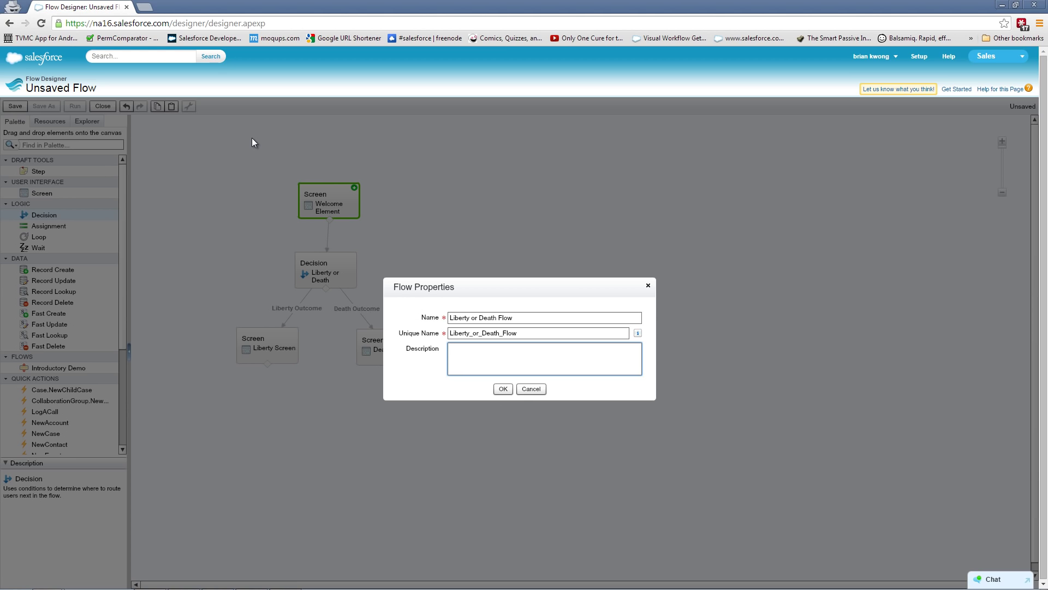
pyautogui.write("For Wizard's Apprentice")
pyautogui.click(503, 390)
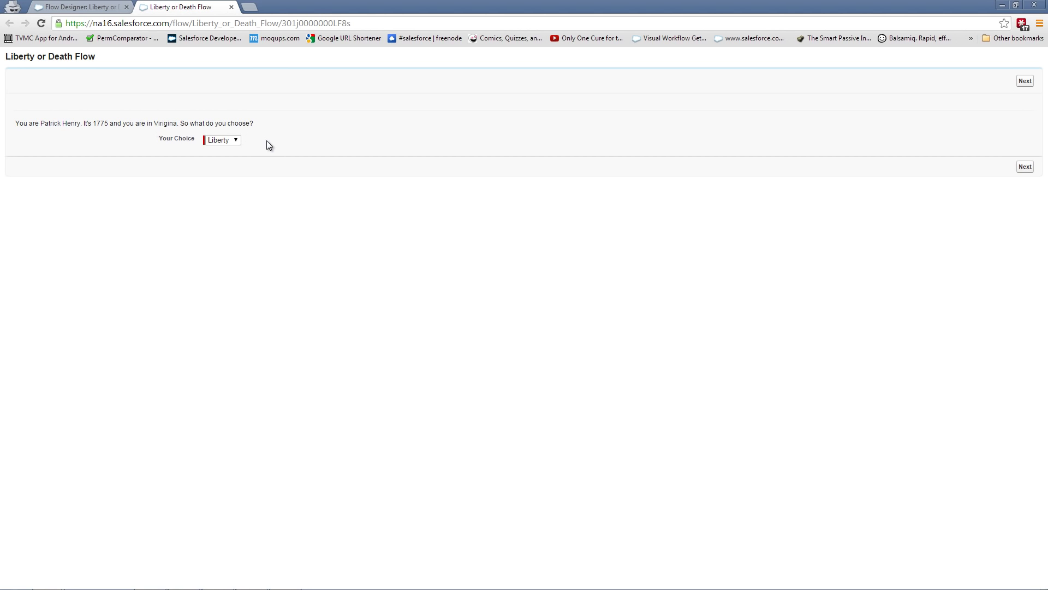
# Answer Liberty in Your Choice and advance to the 'You have found liberty' result.
pyautogui.click(238, 141)
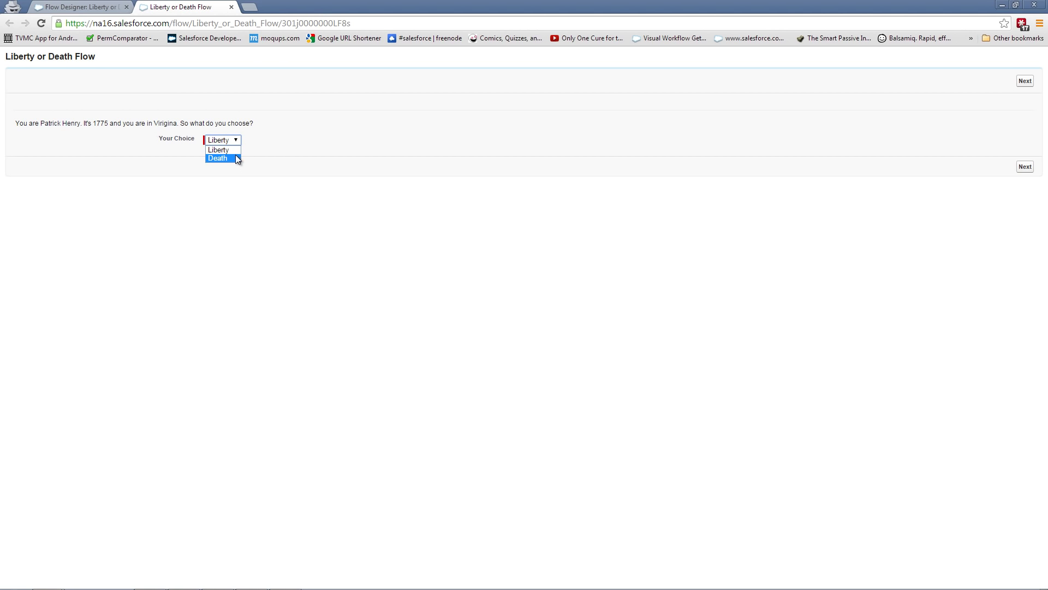
pyautogui.click(235, 151)
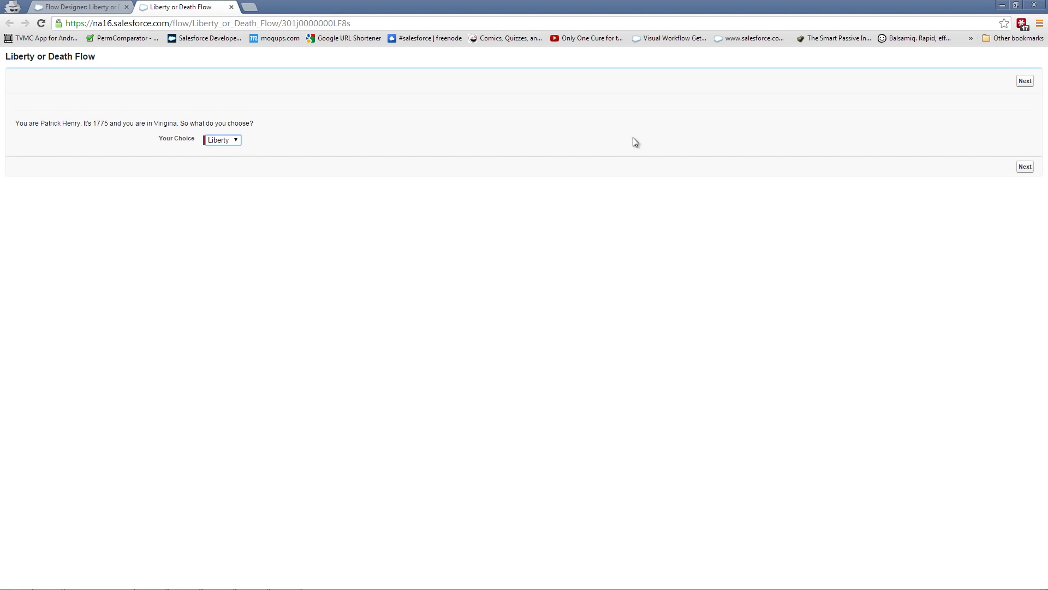
pyautogui.click(1024, 167)
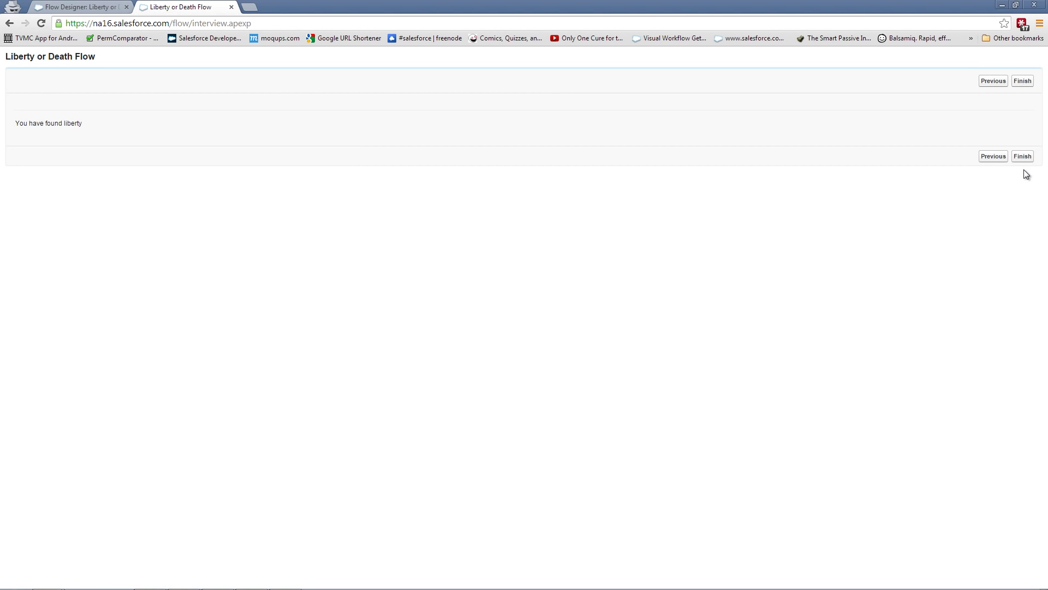
# Go back, answer Death instead, and advance to the 'You have found Death' result.
pyautogui.click(991, 158)
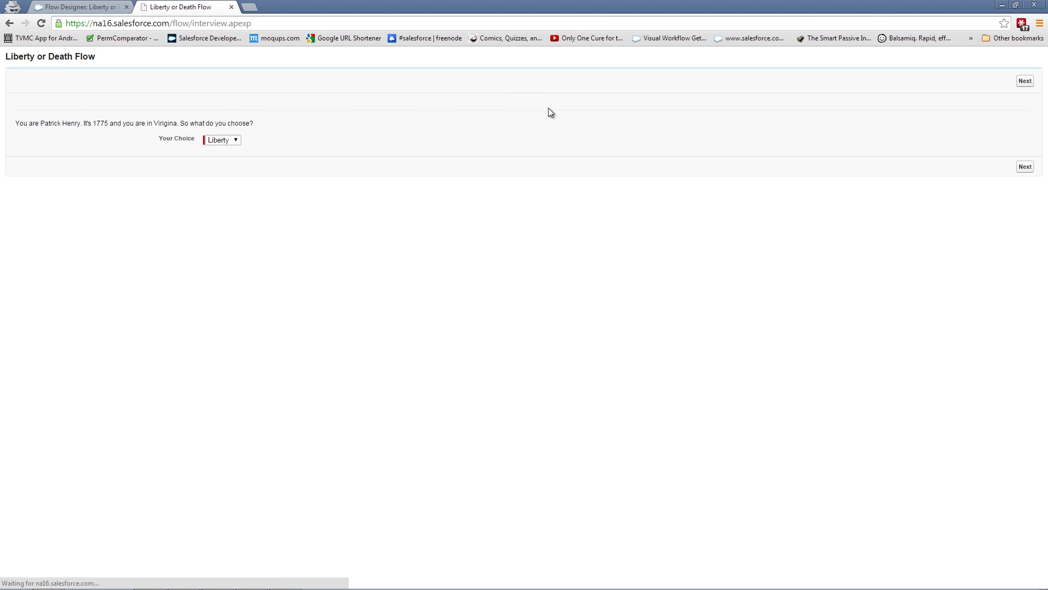
pyautogui.click(235, 141)
pyautogui.click(221, 159)
pyautogui.click(1024, 167)
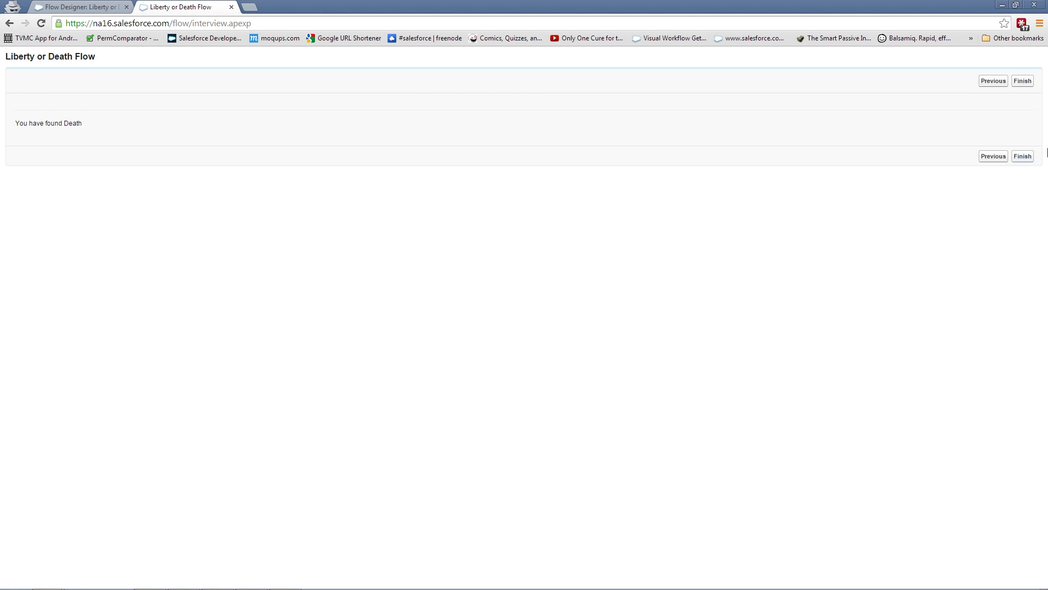